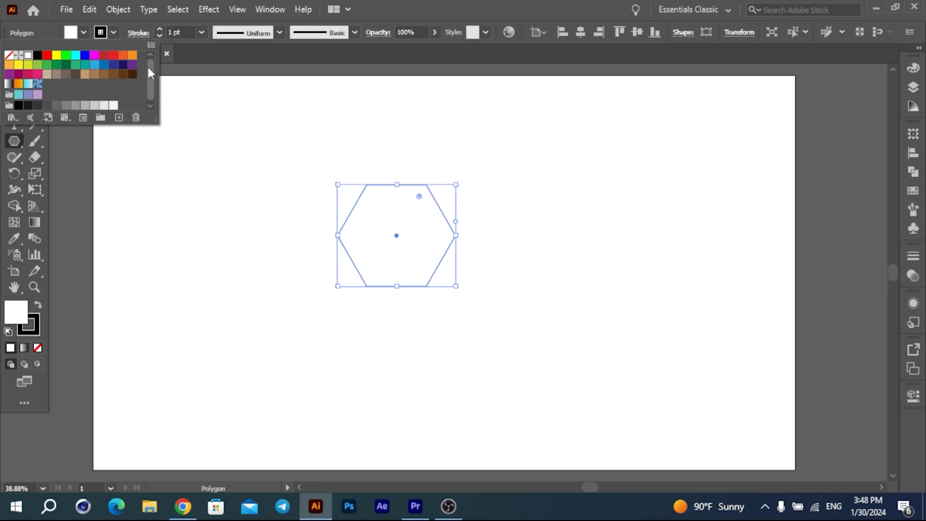
# Fill the hexagon with the magenta swatch and remove its stroke
pyautogui.click(94, 55)
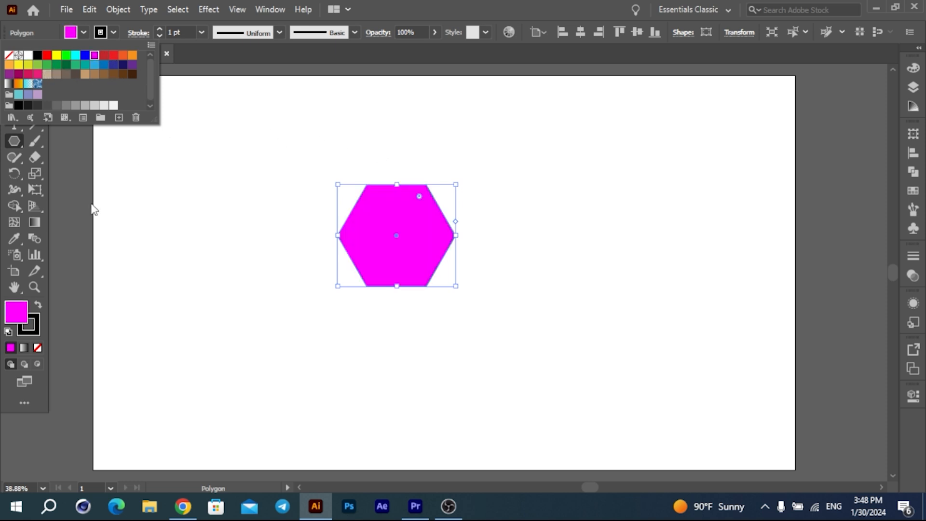
pyautogui.click(191, 198)
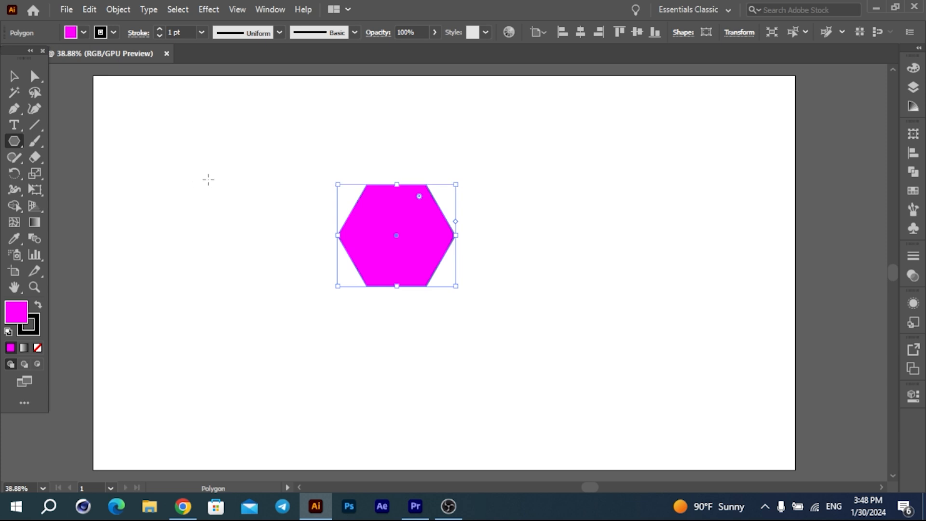
pyautogui.click(8, 78)
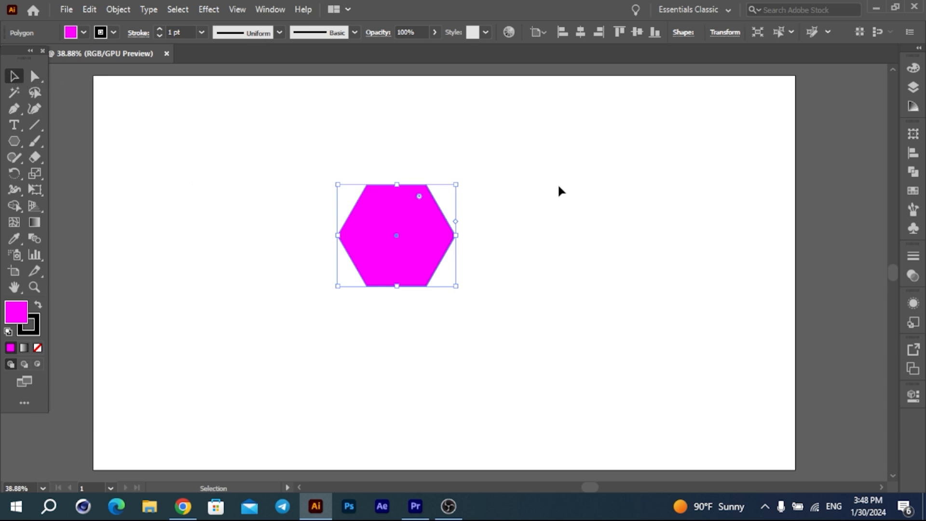
pyautogui.click(217, 11)
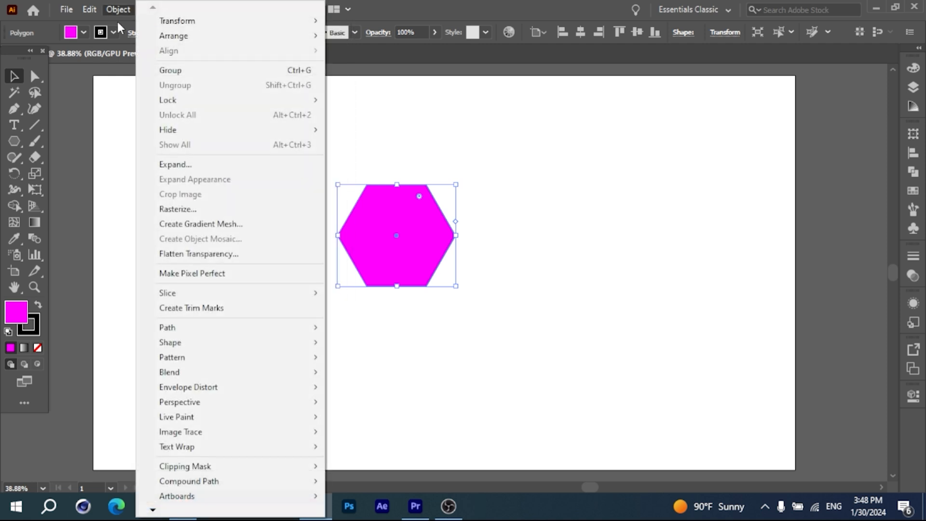
pyautogui.click(114, 32)
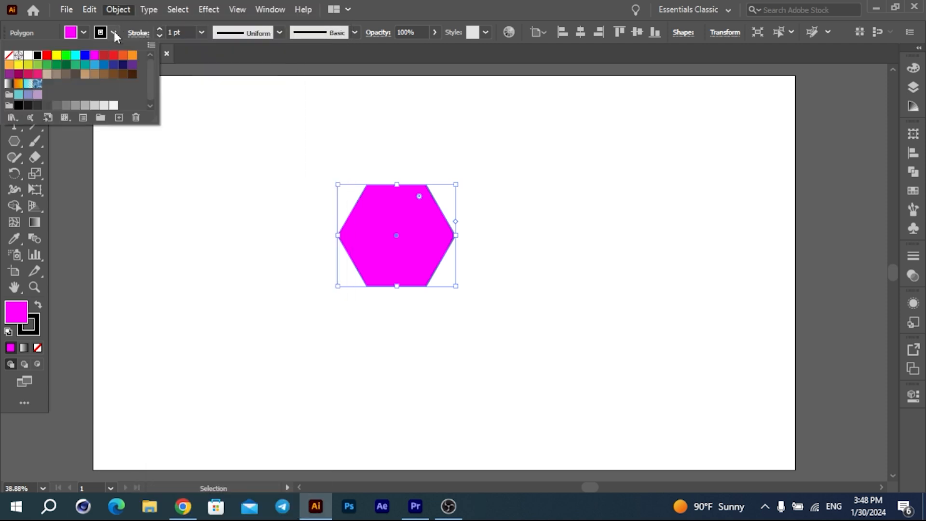
pyautogui.click(8, 55)
# Apply the Pucker & Bloat effect to the hexagon with a bloat of 148% to form a six-petal flower
pyautogui.click(204, 11)
pyautogui.click(205, 10)
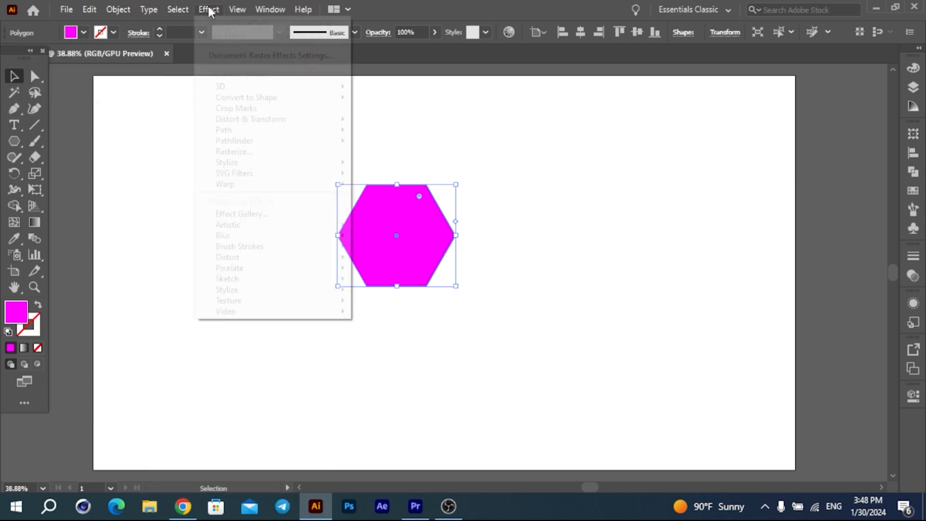
pyautogui.moveTo(244, 121)
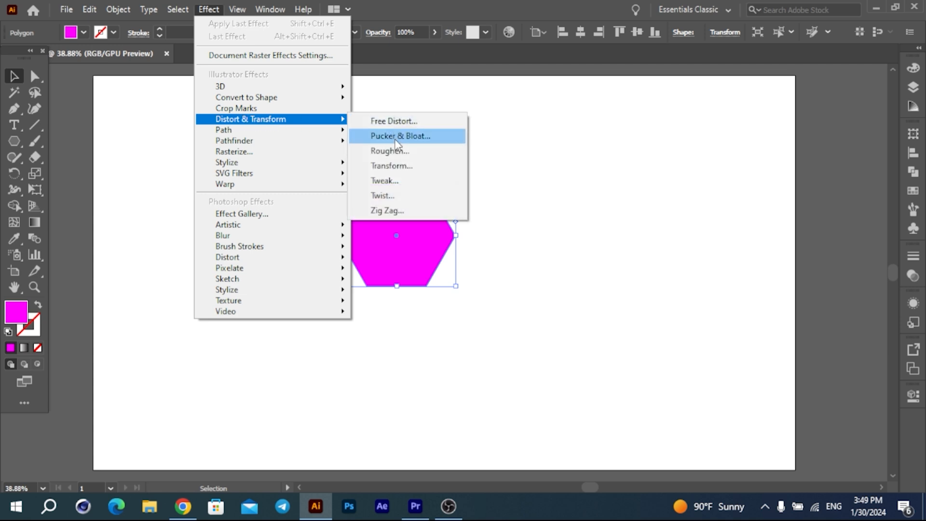
pyautogui.click(425, 133)
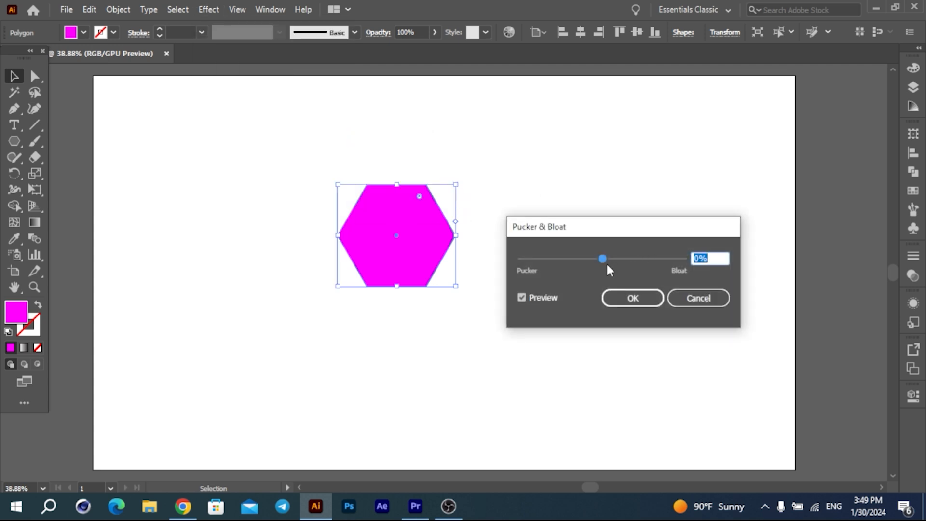
pyautogui.moveTo(606, 259); pyautogui.dragTo(634, 259)
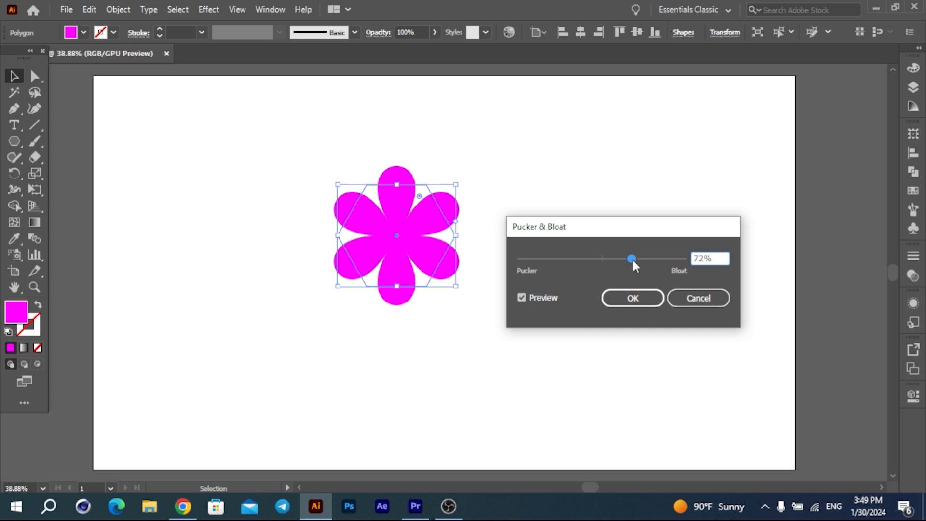
pyautogui.moveTo(632, 258); pyautogui.dragTo(513, 261)
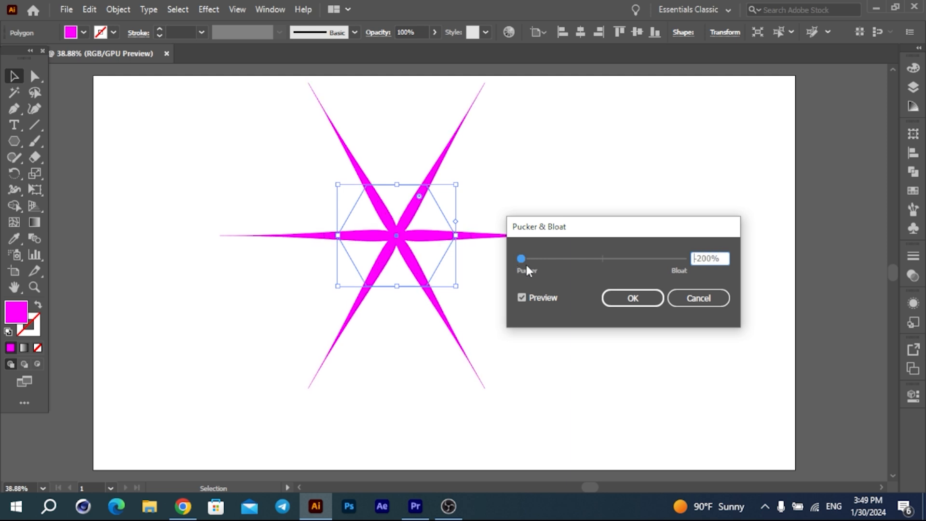
pyautogui.moveTo(522, 258); pyautogui.dragTo(583, 260)
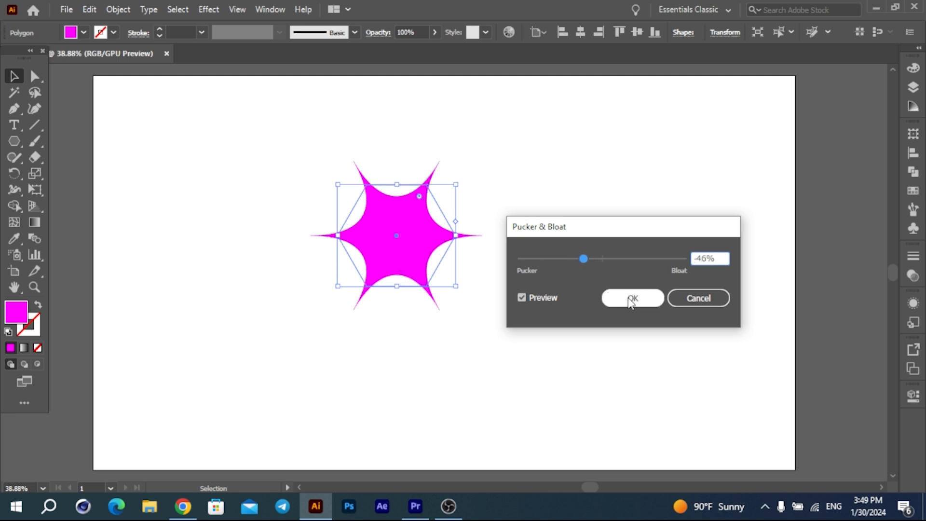
pyautogui.moveTo(582, 256); pyautogui.dragTo(620, 261)
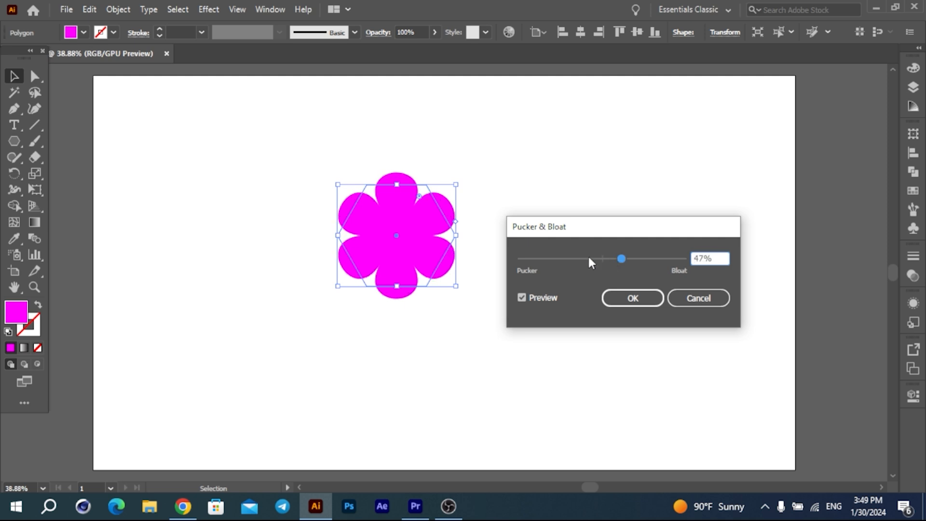
pyautogui.moveTo(622, 259); pyautogui.dragTo(673, 259)
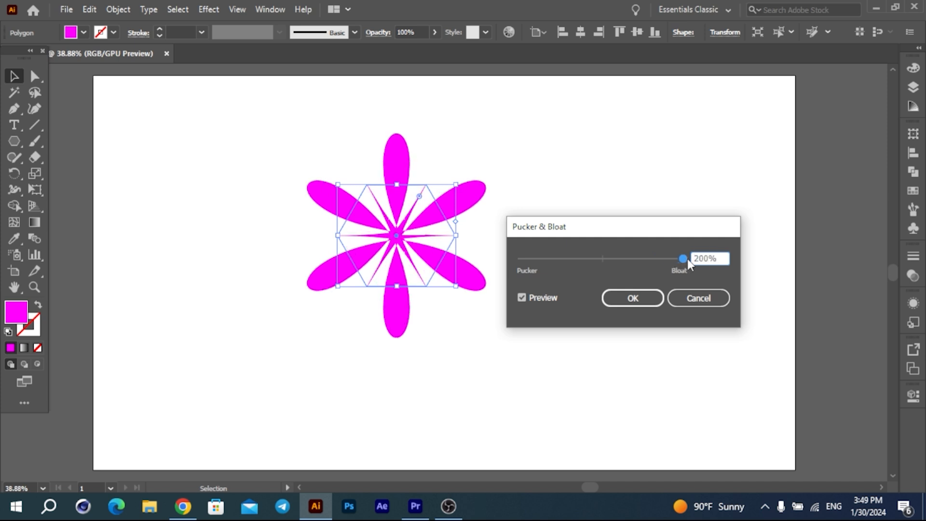
pyautogui.moveTo(680, 257); pyautogui.dragTo(661, 260)
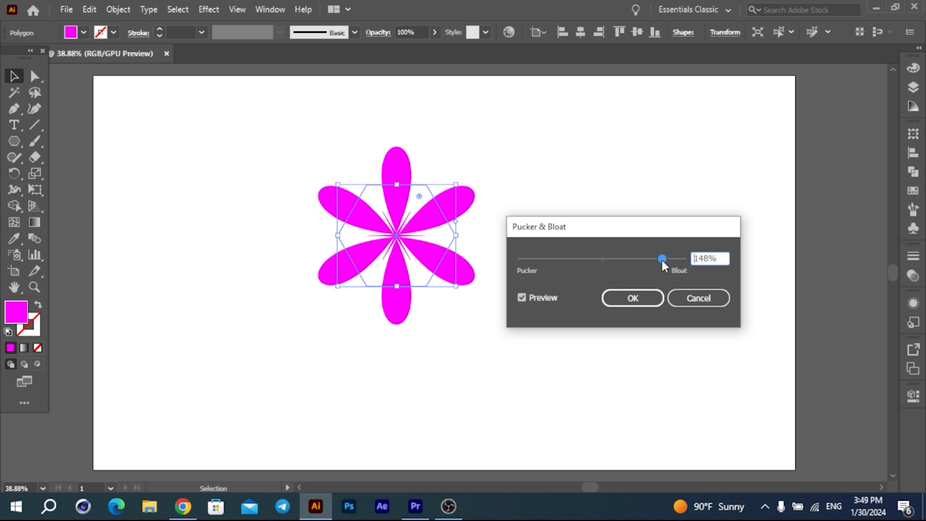
pyautogui.click(633, 299)
# Create a concentric copy of the flower, scaled down about its centre to about a quarter of the original size
pyautogui.click(616, 197)
pyautogui.click(460, 220)
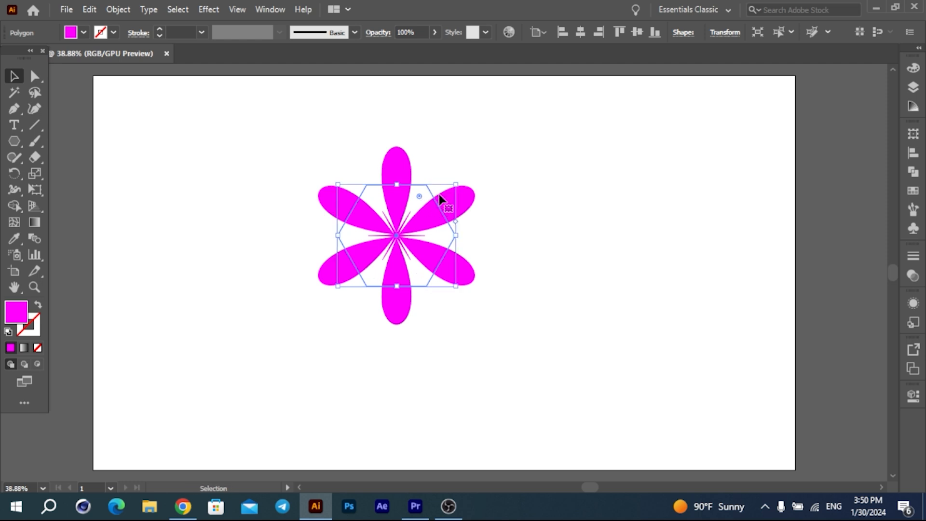
pyautogui.moveTo(455, 183); pyautogui.dragTo(413, 185)
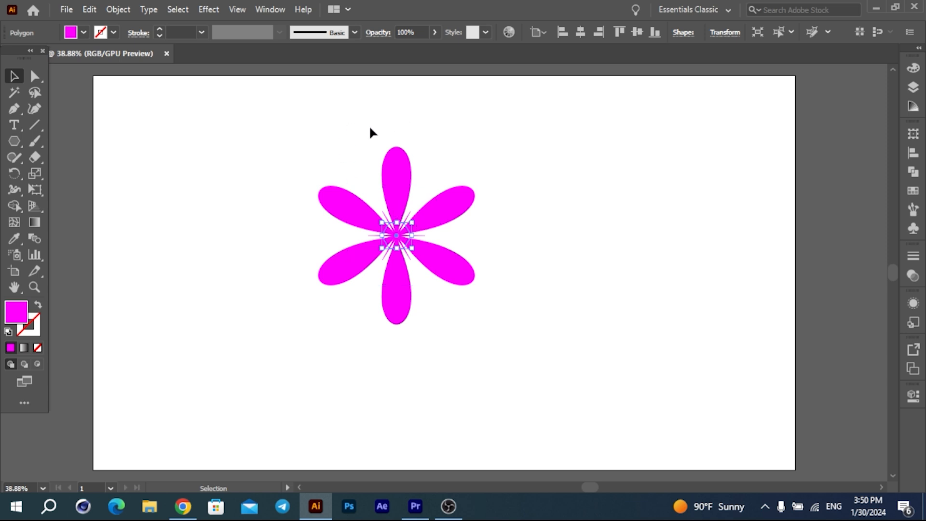
# Recolor the small central flower to a darker pink, with red at 218 and blue at 151 (DA0097)
pyautogui.click(71, 34)
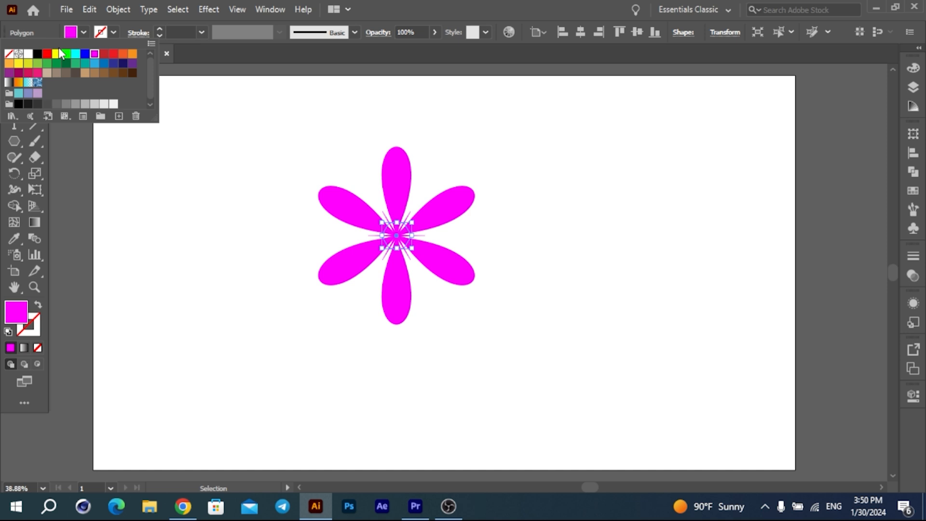
pyautogui.click(72, 32)
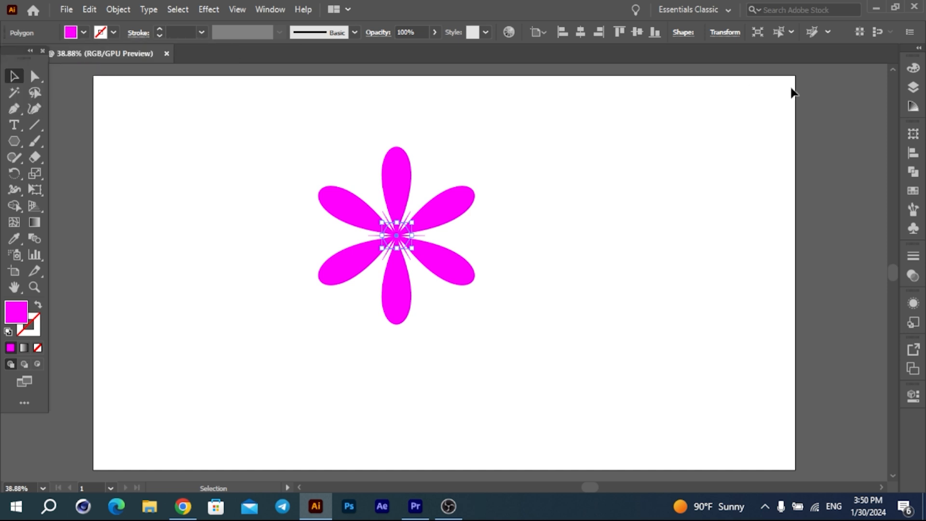
pyautogui.click(916, 69)
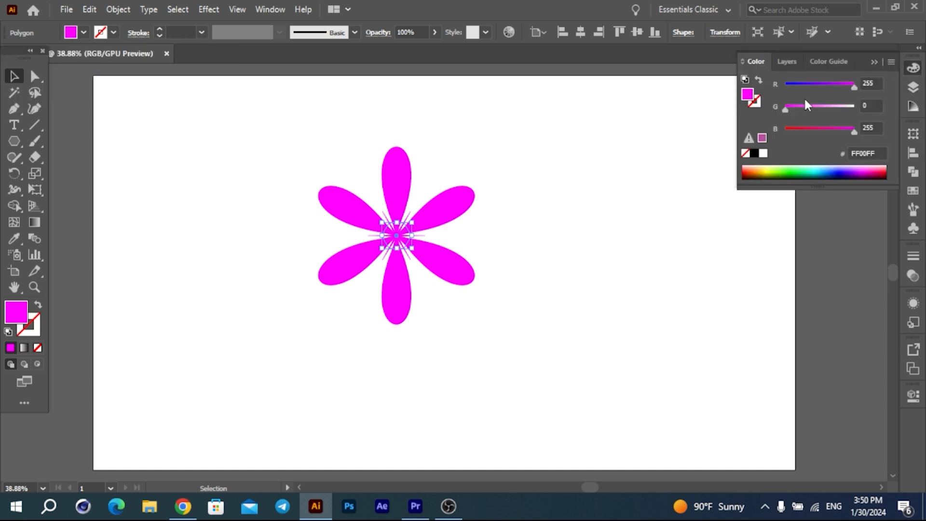
pyautogui.moveTo(855, 87); pyautogui.dragTo(844, 87)
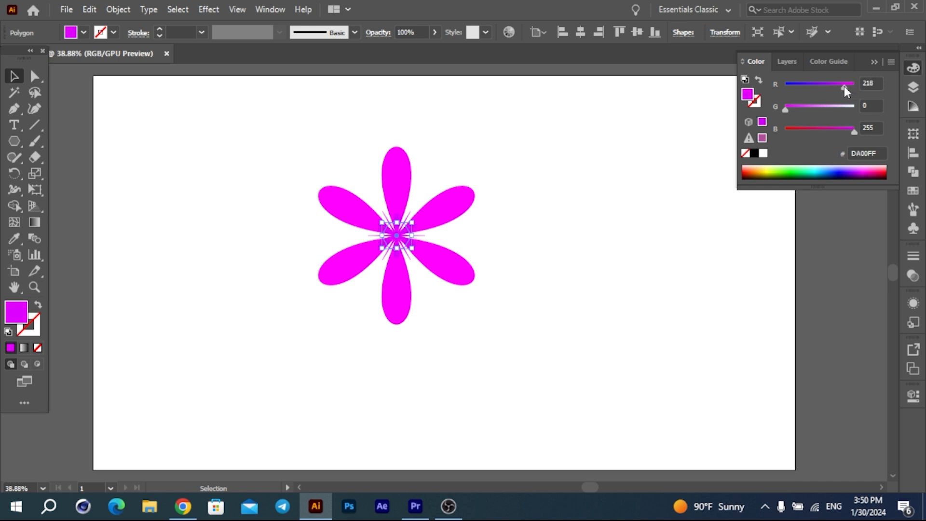
pyautogui.moveTo(855, 134); pyautogui.dragTo(826, 134)
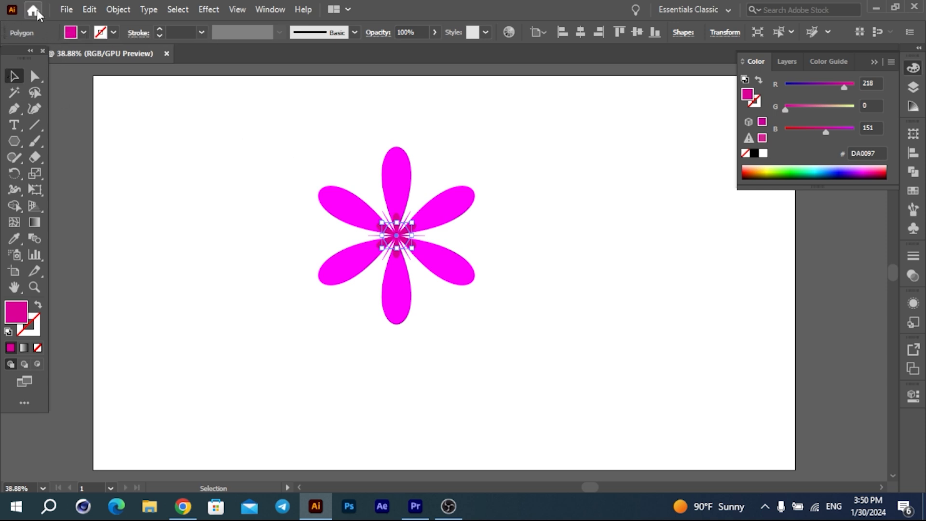
# Set the blend options to Specified Steps spacing with a step count above 8 and Align to Page orientation
pyautogui.click(114, 9)
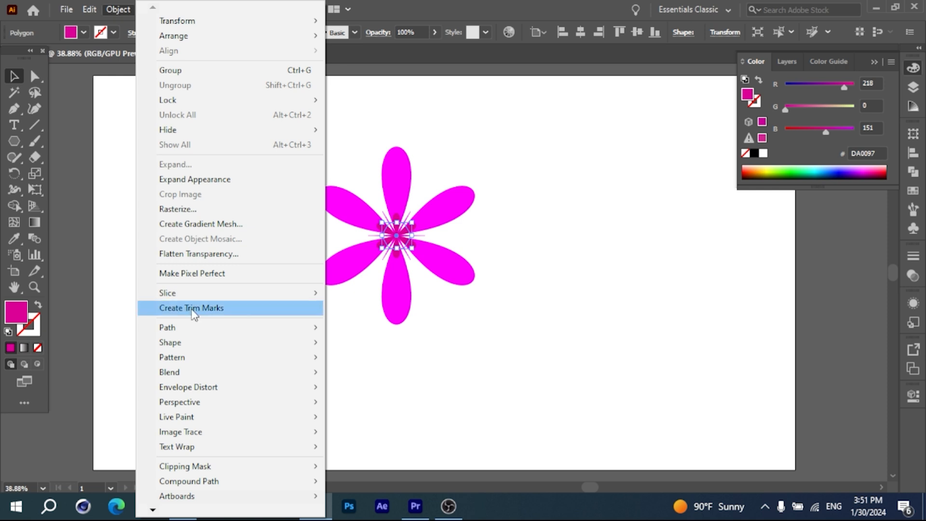
pyautogui.moveTo(193, 374)
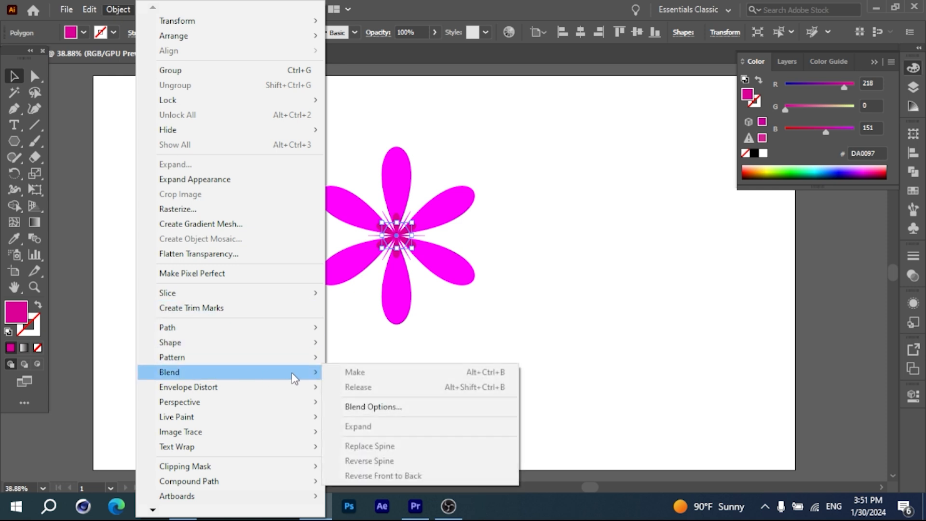
pyautogui.click(368, 406)
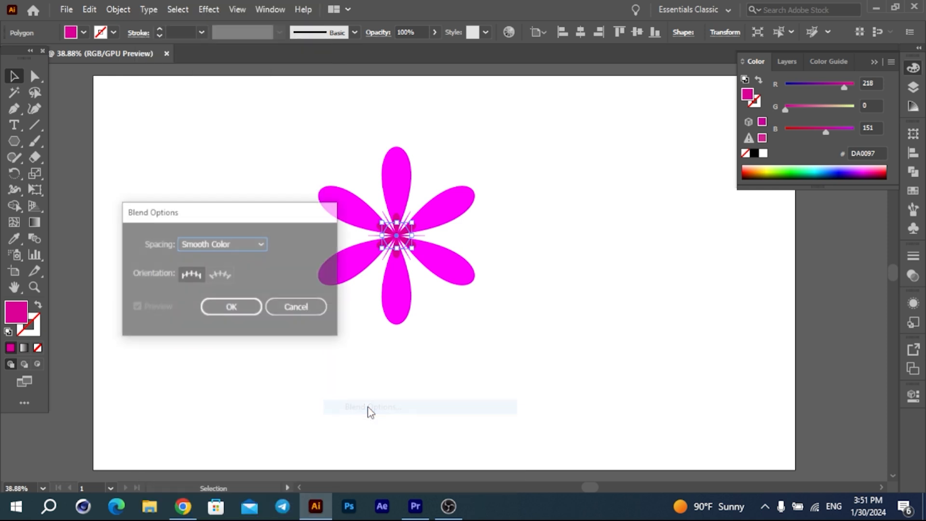
pyautogui.click(224, 245)
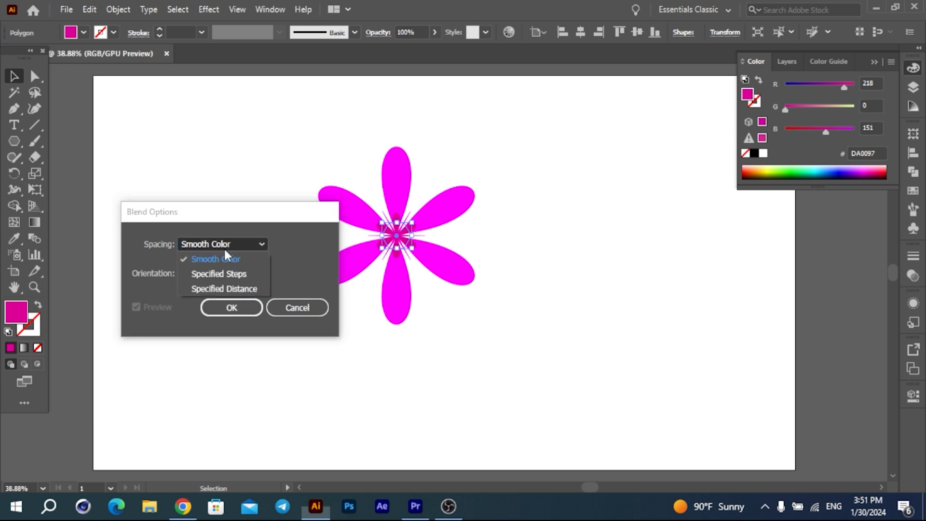
pyautogui.click(219, 273)
pyautogui.click(190, 276)
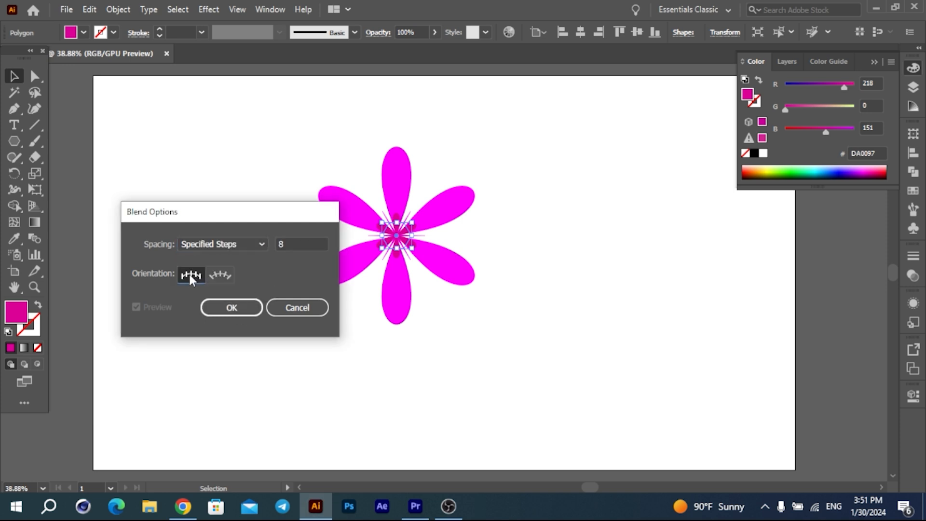
pyautogui.scroll(13, 293, 243)
pyautogui.click(230, 311)
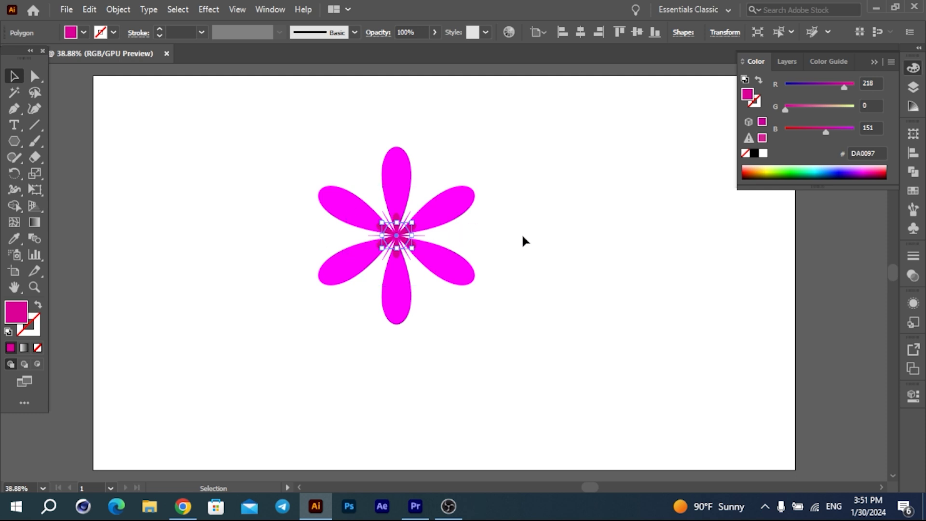
# Blend the large magenta flower with the small pink flower, and deselect the result
pyautogui.click(552, 240)
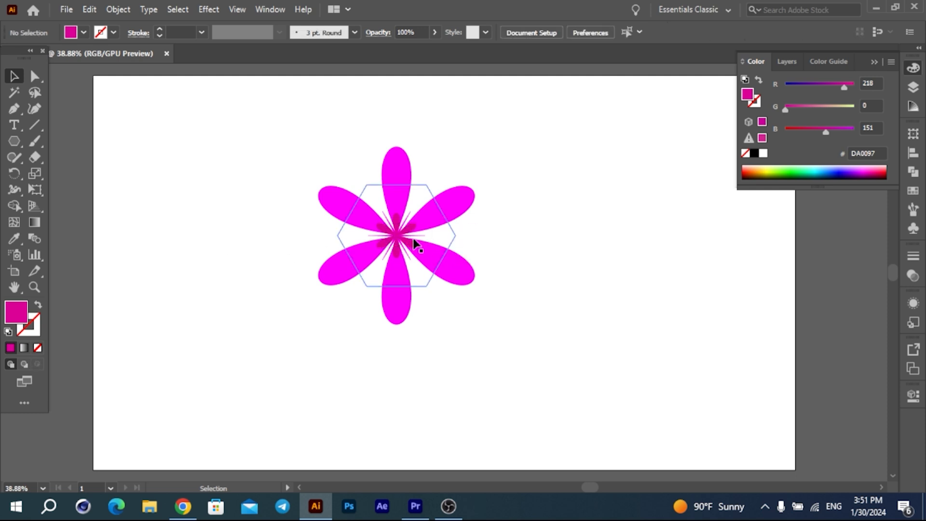
pyautogui.moveTo(295, 179); pyautogui.dragTo(550, 353)
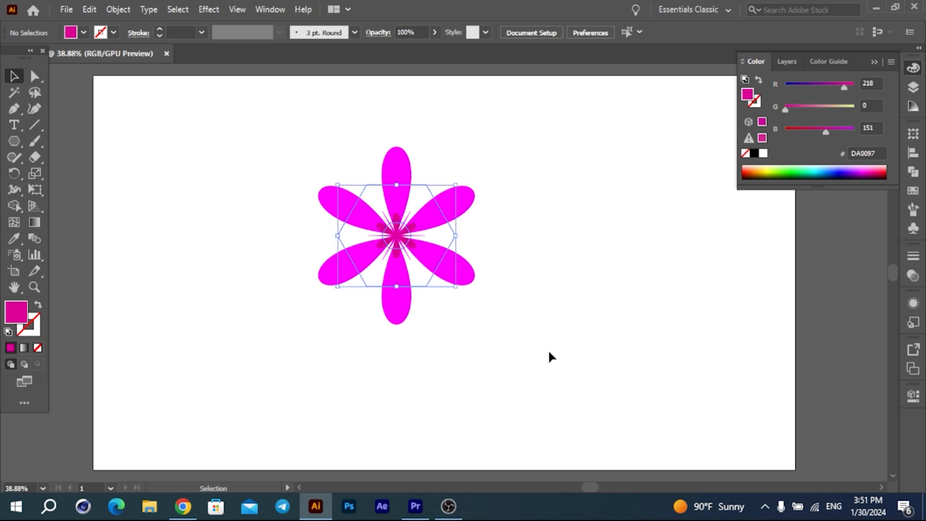
pyautogui.click(117, 10)
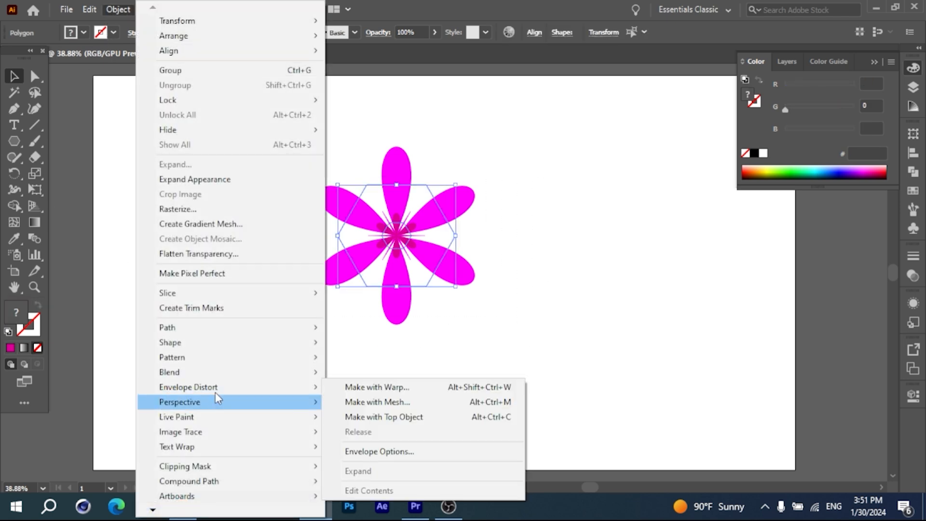
pyautogui.click(354, 375)
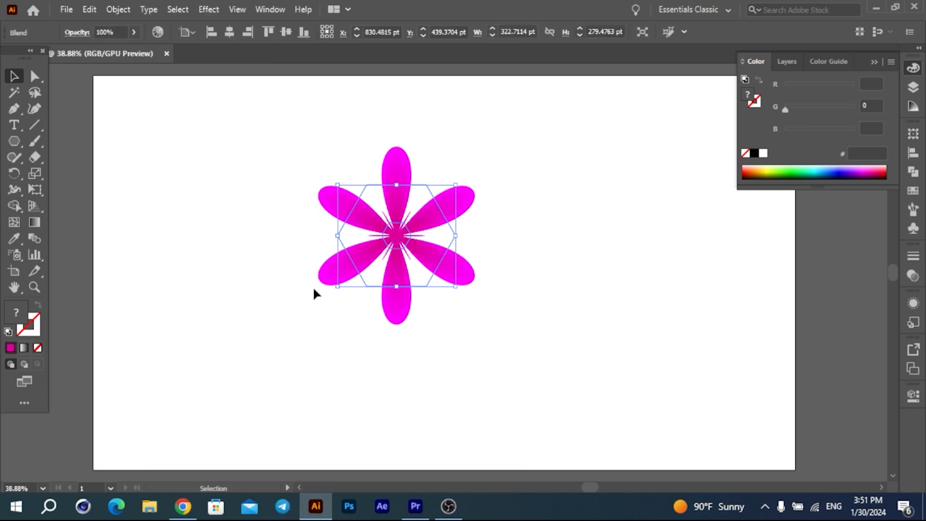
pyautogui.click(244, 240)
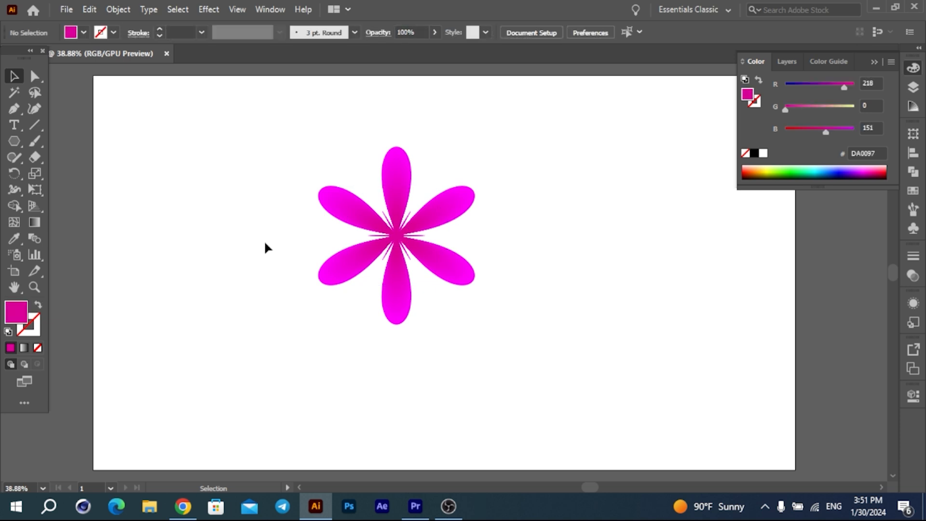
# Isolate the blend and enlarge its inner flower about the centre to about 70% of the outer flower's size
pyautogui.click(408, 239)
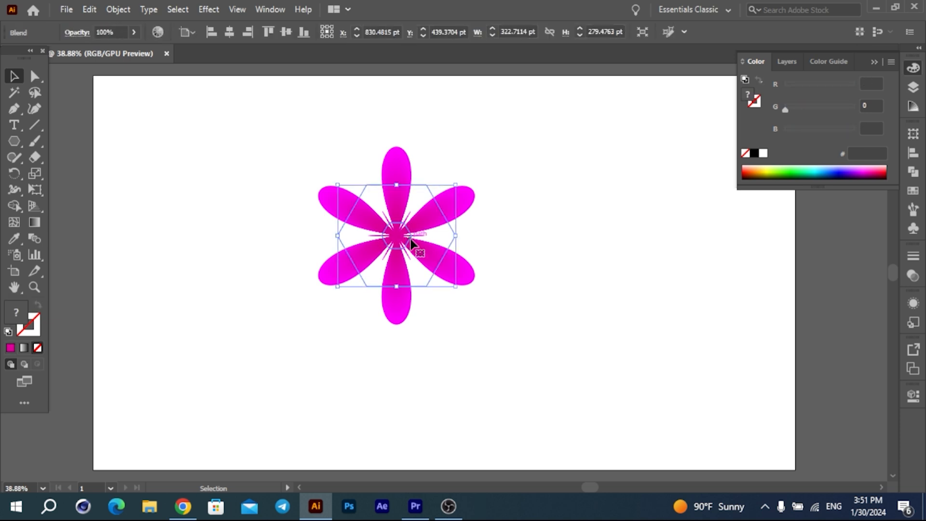
pyautogui.doubleClick(410, 239)
pyautogui.click(410, 239)
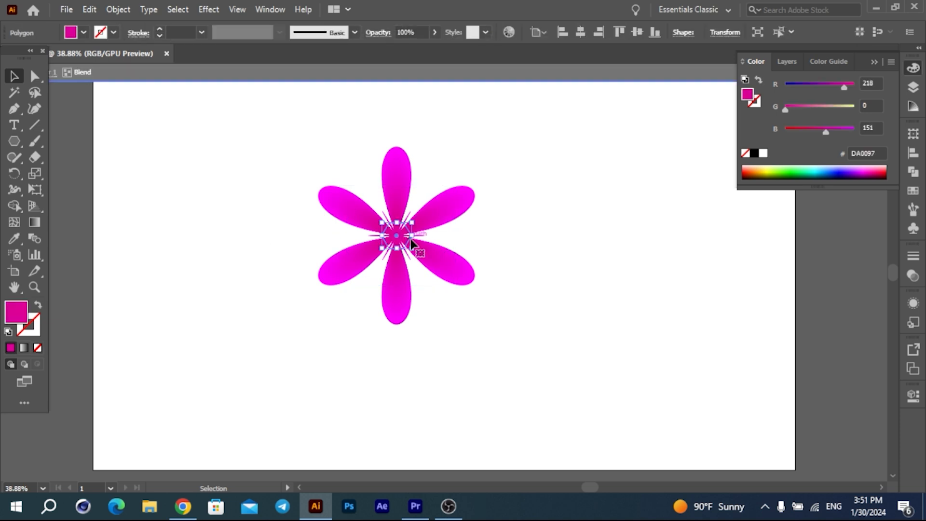
pyautogui.moveTo(413, 237); pyautogui.dragTo(438, 237)
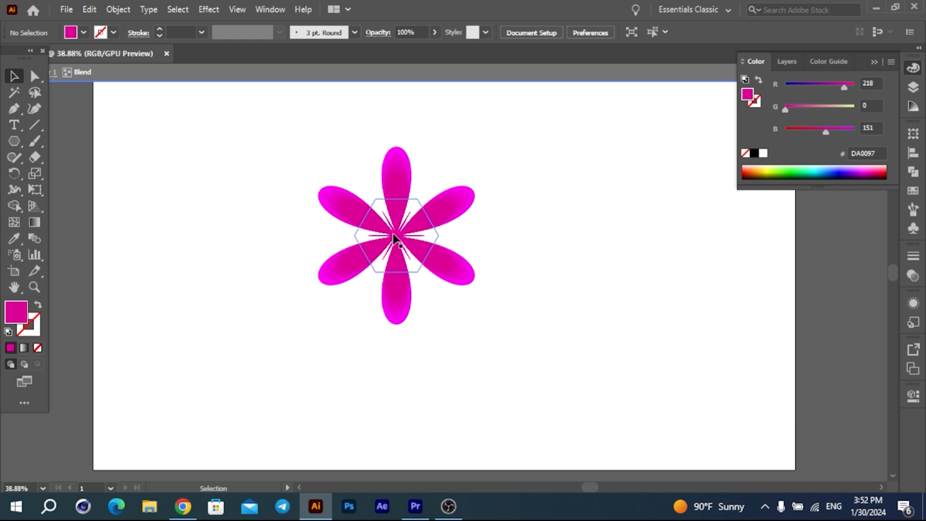
# Try offsetting the blend's inner flower to either side of the outer flower's centre
pyautogui.moveTo(393, 237); pyautogui.dragTo(227, 235)
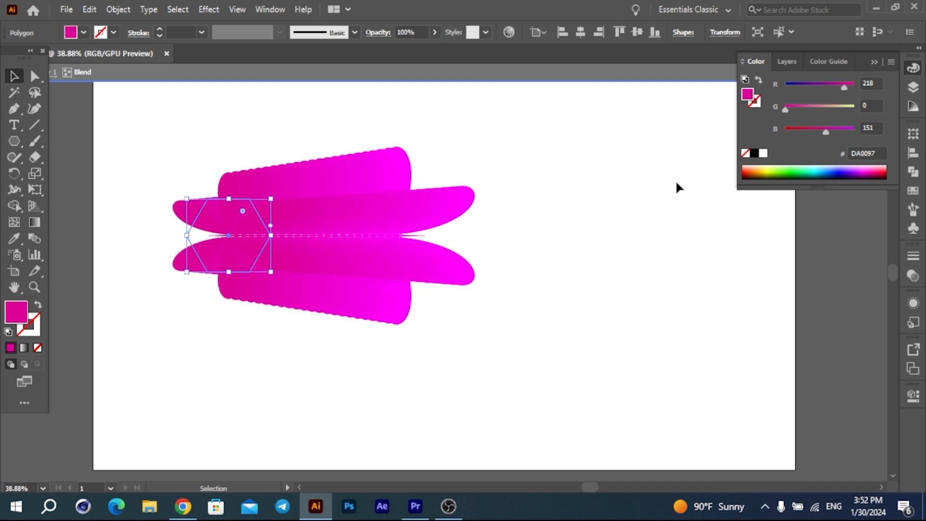
pyautogui.moveTo(230, 236); pyautogui.dragTo(370, 235)
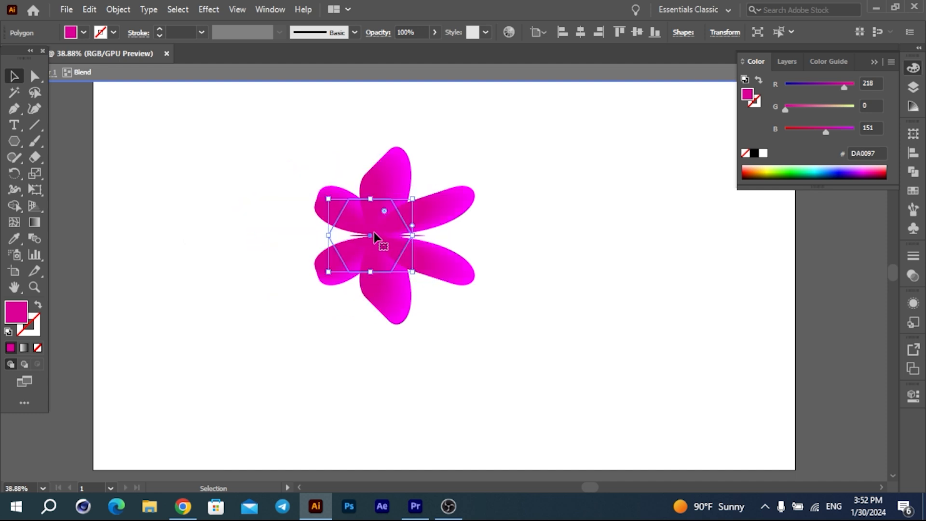
pyautogui.moveTo(371, 236)
pyautogui.mouseDown()
pyautogui.moveTo(380, 237)
pyautogui.moveTo(366, 235)
pyautogui.mouseUp()
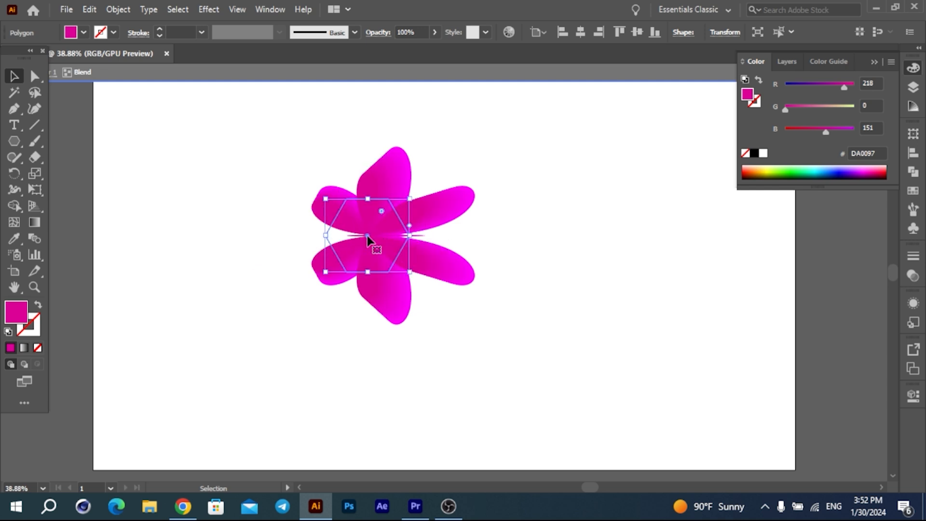
pyautogui.click(530, 217)
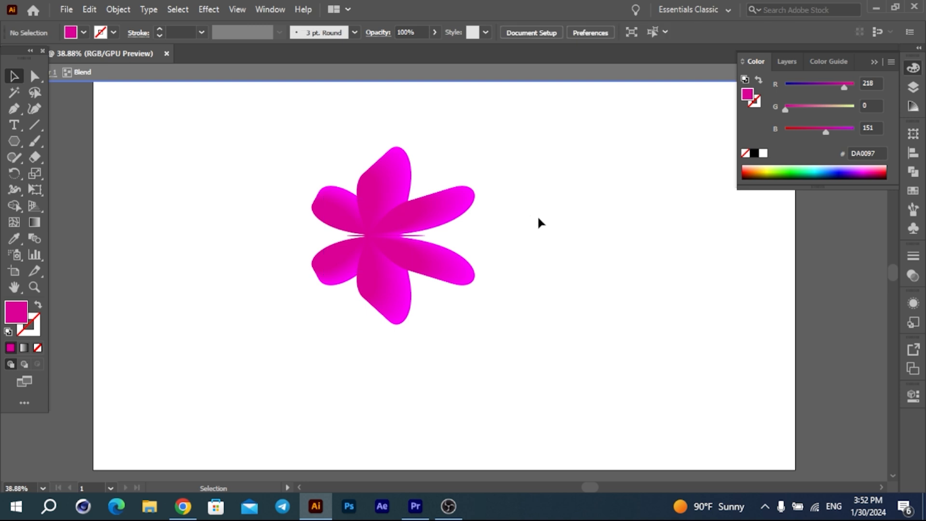
pyautogui.click(384, 241)
pyautogui.moveTo(367, 236); pyautogui.dragTo(414, 237)
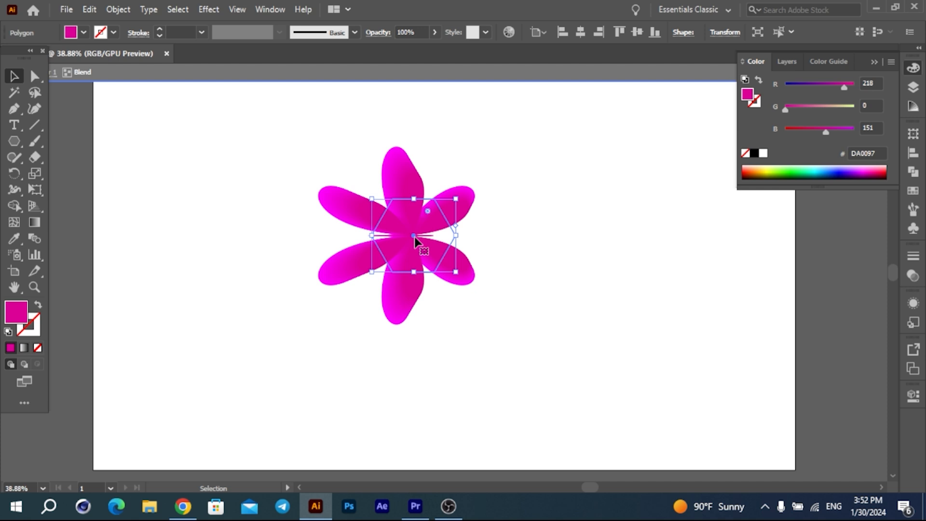
pyautogui.hotkey('ctrl', 'z')
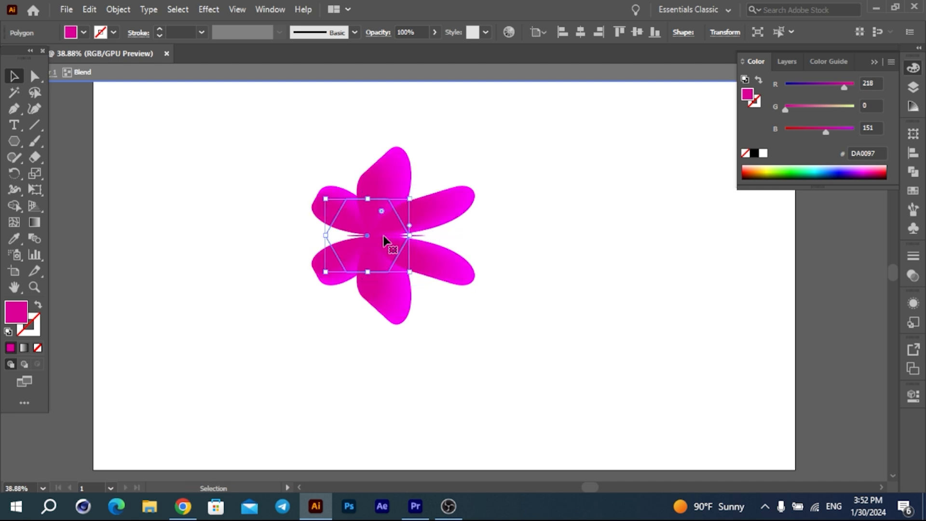
pyautogui.moveTo(368, 236); pyautogui.dragTo(465, 227)
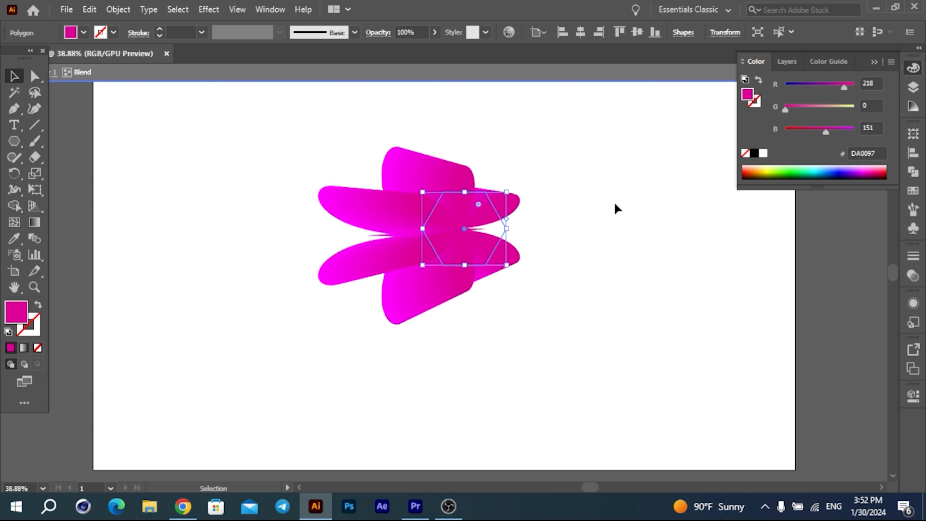
# Undo all moves of the inner flower until it is centred in the outer flower again, and deselect it
pyautogui.hotkey('ctrl', 'z')
pyautogui.hotkey('ctrl', 'z')
pyautogui.hotkey('ctrl', 'z')
pyautogui.hotkey('ctrl', 'z')
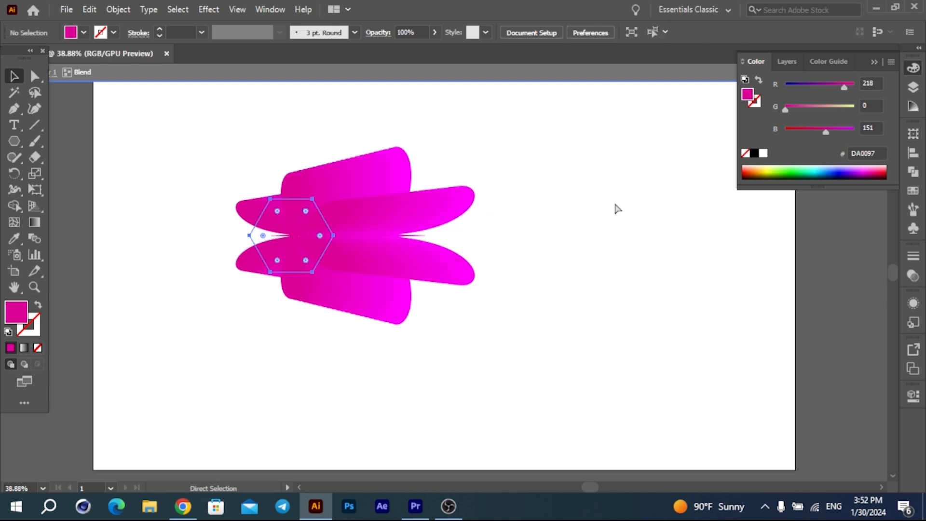
pyautogui.hotkey('ctrl', 'z')
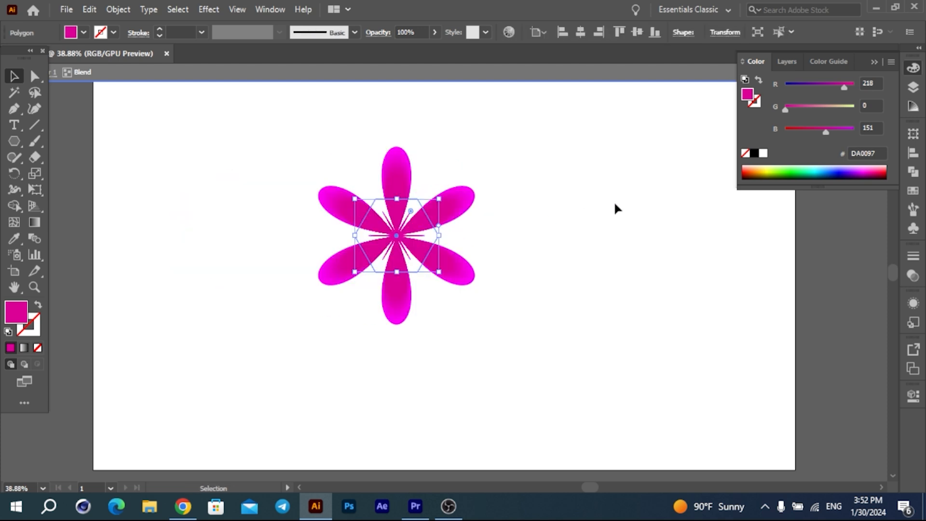
pyautogui.click(572, 212)
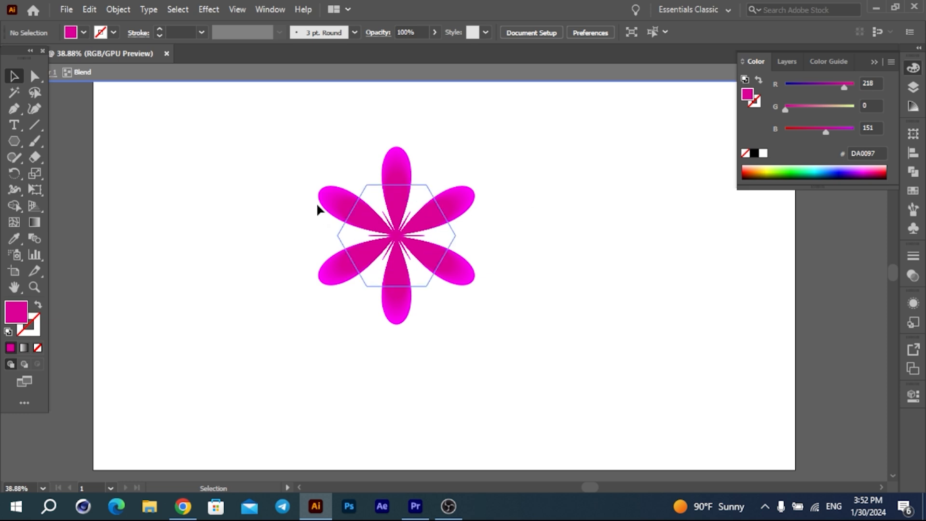
# Move both flowers of the isolated blend together toward the artboard's left side, keeping them concentric, and deselect them
pyautogui.moveTo(277, 187); pyautogui.dragTo(520, 298)
pyautogui.moveTo(395, 238); pyautogui.dragTo(250, 241)
pyautogui.click(417, 236)
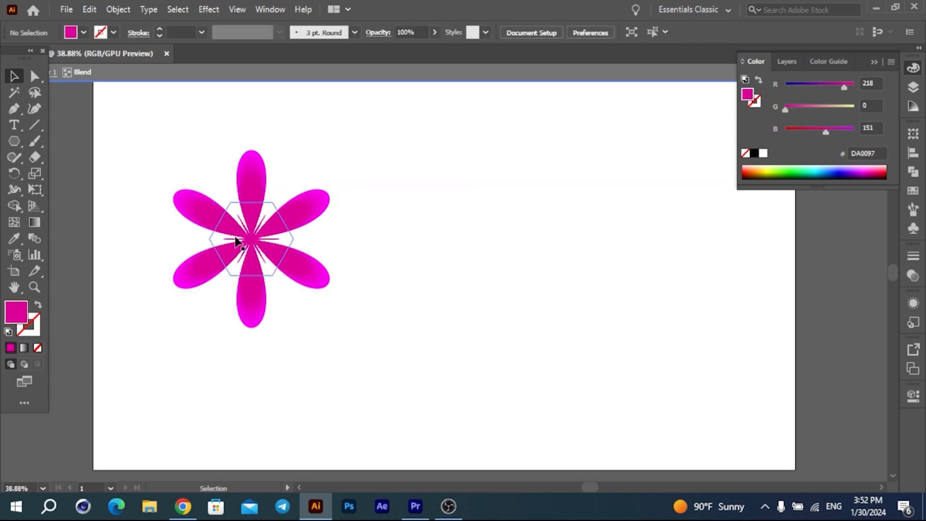
# Undo the inner flower's stray move, and duplicate the whole flower blend about 740 pt to the right of the original
pyautogui.moveTo(250, 244); pyautogui.dragTo(480, 261)
pyautogui.hotkey('ctrl', 'z')
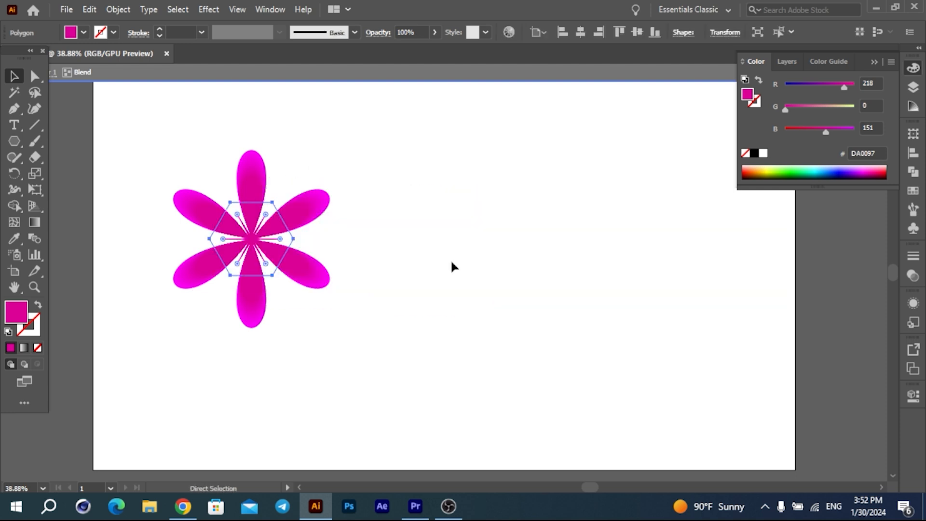
pyautogui.click(362, 243)
pyautogui.moveTo(122, 145); pyautogui.dragTo(429, 362)
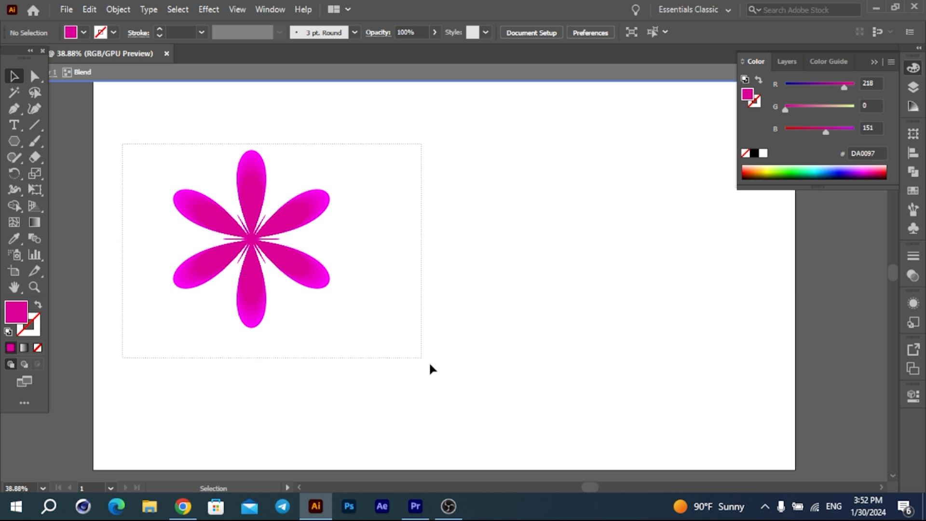
pyautogui.moveTo(264, 246); pyautogui.dragTo(522, 241)
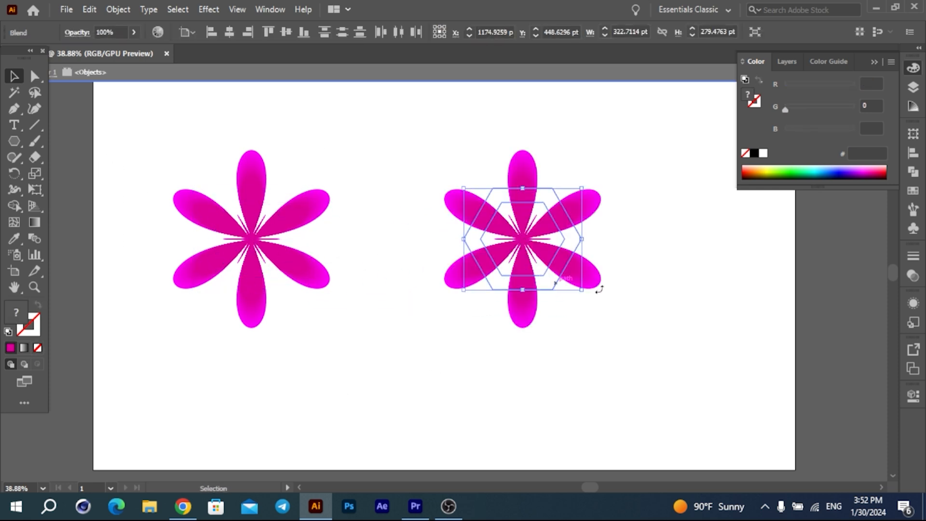
# Examine the appearance attributes of the duplicate flower blend, including its Contents entry
pyautogui.click(598, 291)
pyautogui.click(523, 243)
pyautogui.click(913, 303)
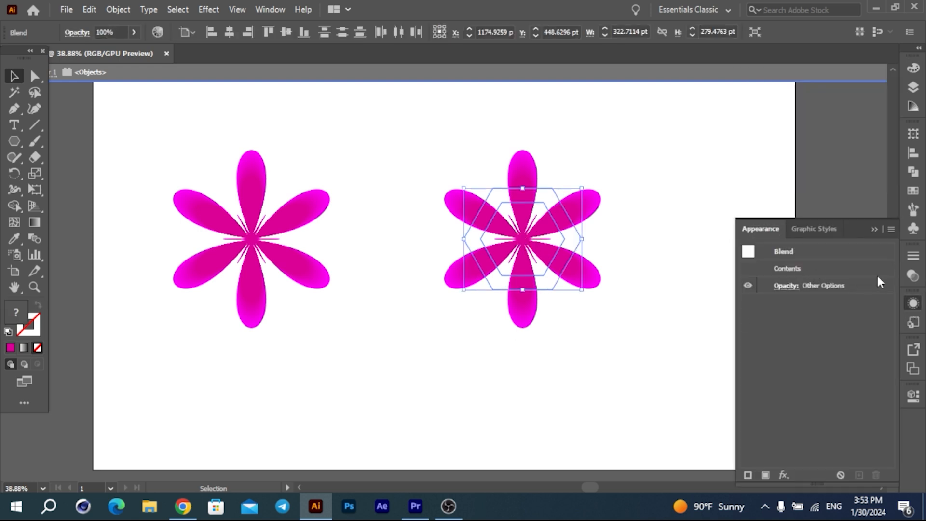
pyautogui.click(791, 268)
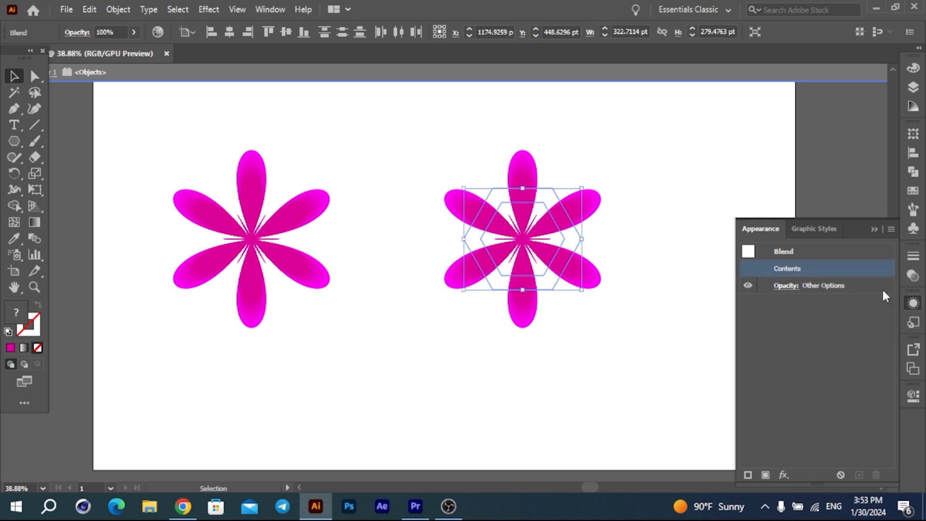
pyautogui.click(914, 303)
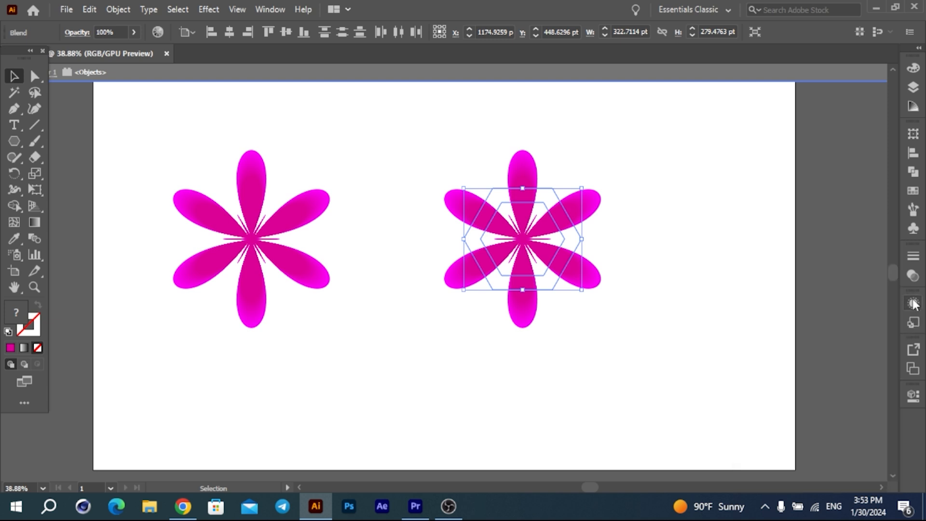
pyautogui.click(657, 213)
pyautogui.click(518, 245)
pyautogui.click(913, 304)
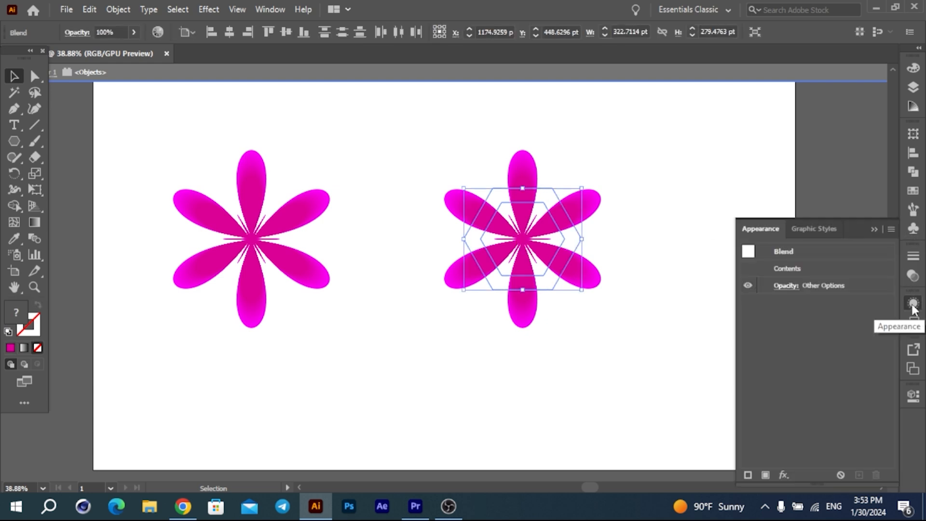
pyautogui.click(913, 305)
# Delete the duplicate flower blend to the right of the original
pyautogui.click(633, 294)
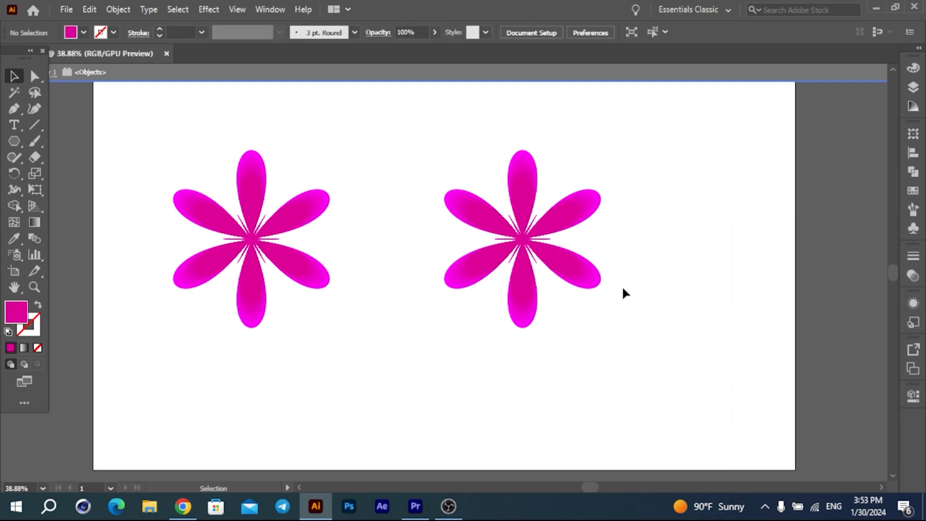
pyautogui.click(524, 242)
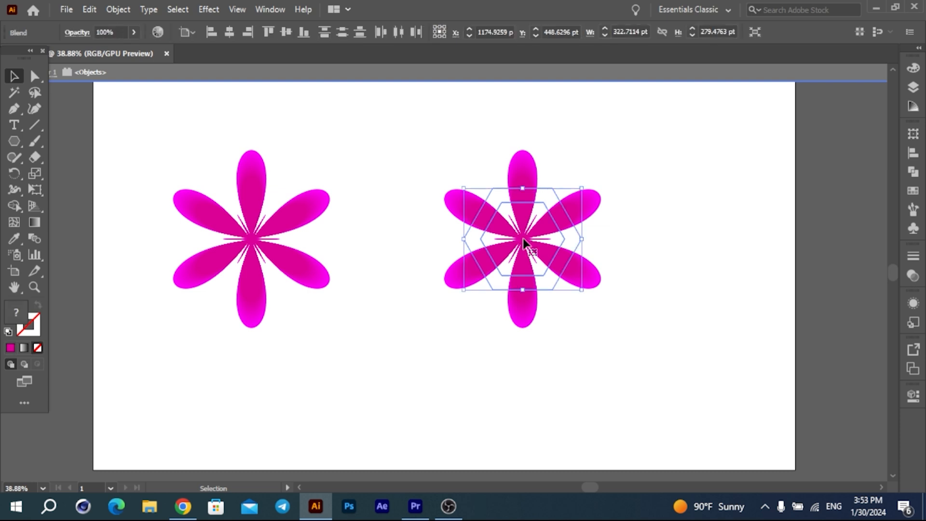
pyautogui.press('Delete')
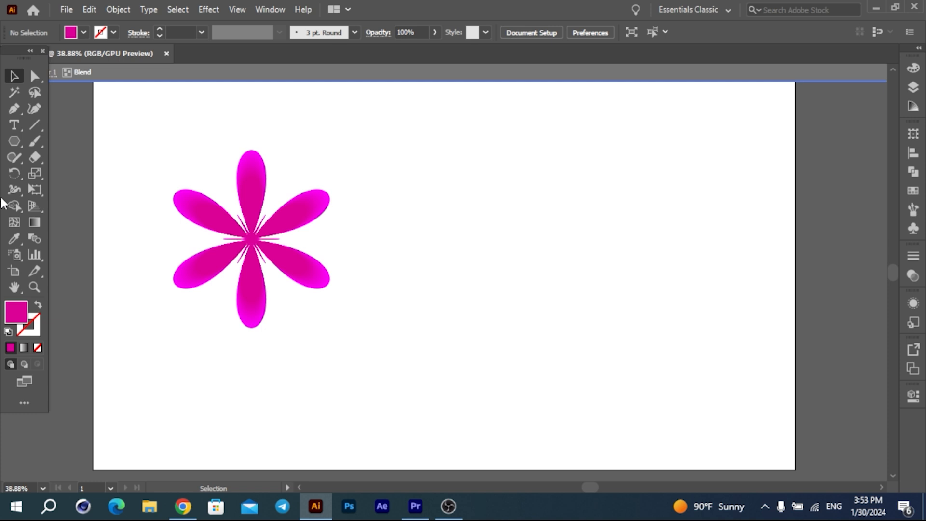
# Try drawing a new hexagon beside the flower while its blend is isolated, undoing each attempt
pyautogui.click(14, 141)
pyautogui.moveTo(386, 212); pyautogui.dragTo(438, 205)
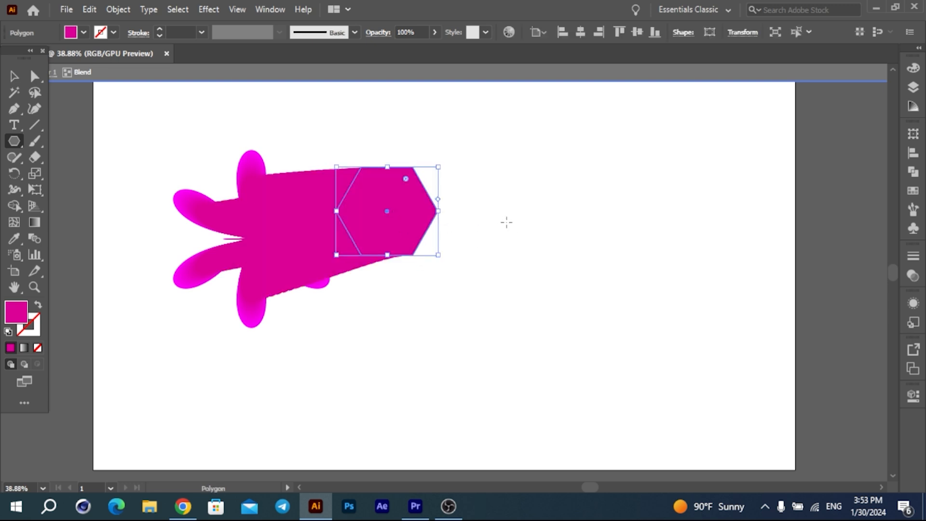
pyautogui.hotkey('ctrl', 'z')
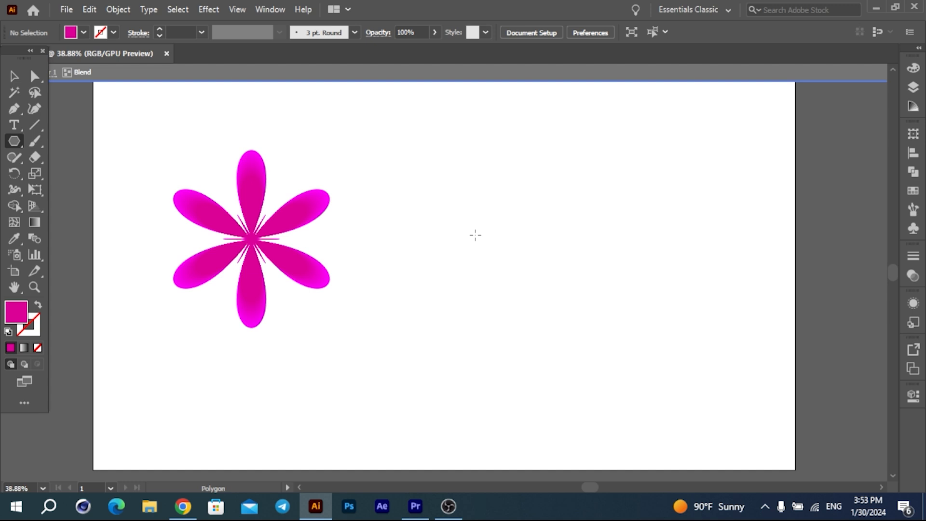
pyautogui.press('v')
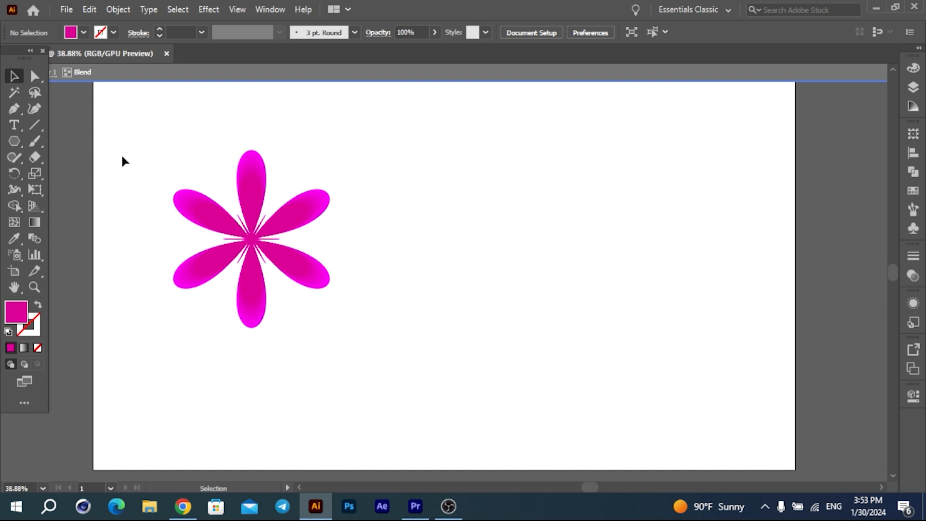
pyautogui.click(14, 142)
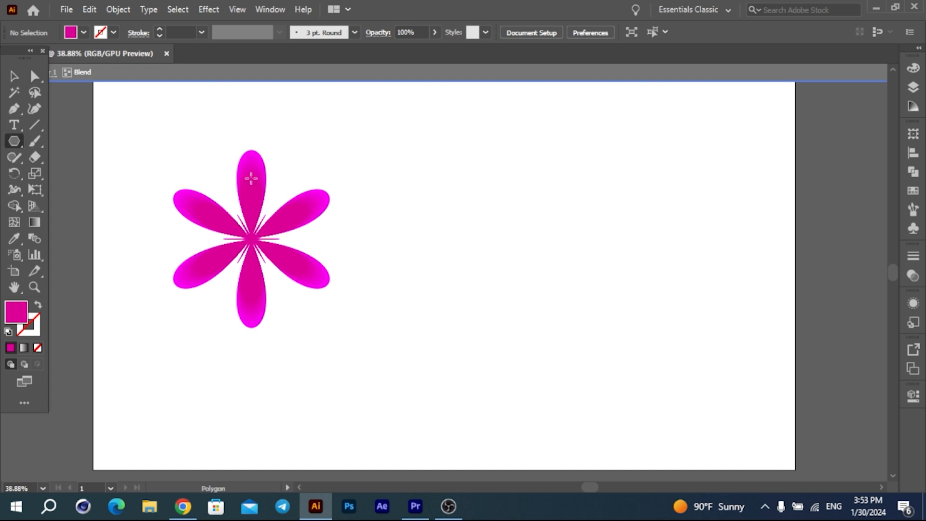
pyautogui.moveTo(480, 223); pyautogui.dragTo(511, 265)
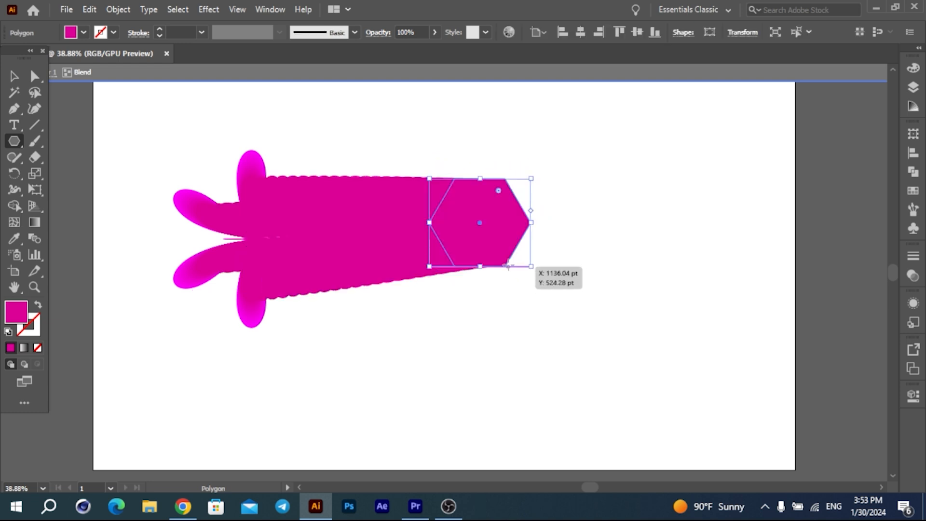
pyautogui.hotkey('ctrl', 'z')
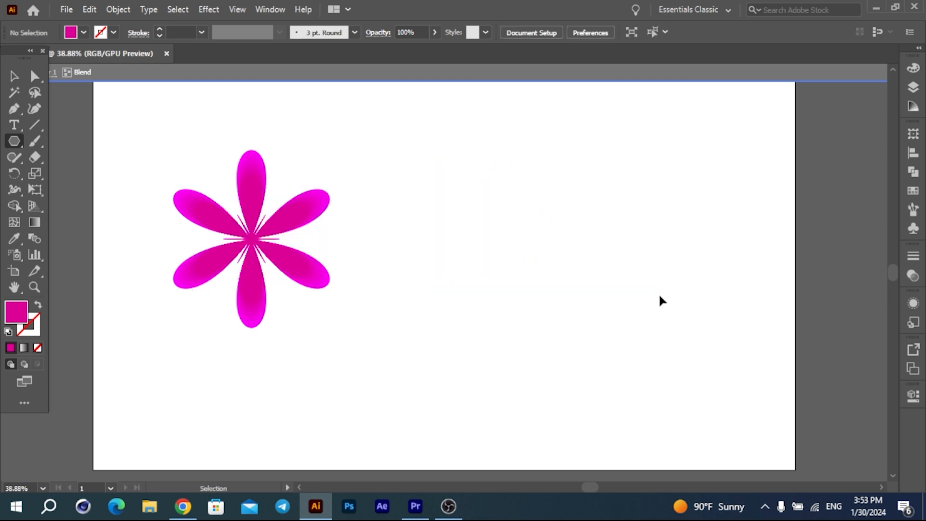
pyautogui.press('v')
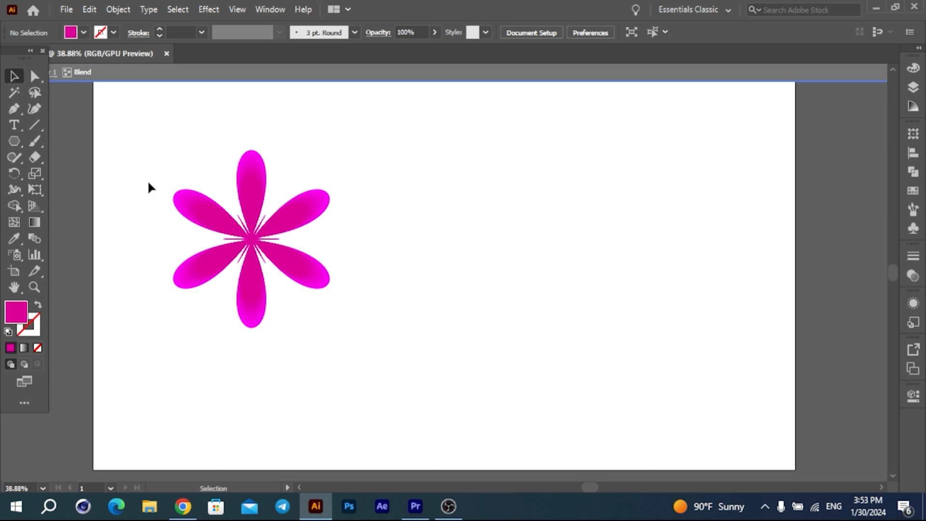
# Leave isolation mode and duplicate the flower blend about 624 pt to the right of the original
pyautogui.press('Escape')
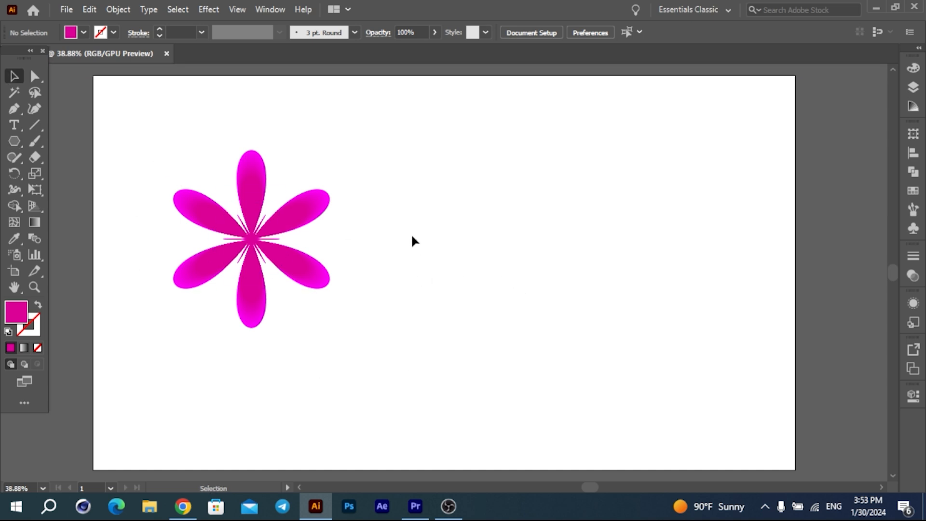
pyautogui.click(249, 240)
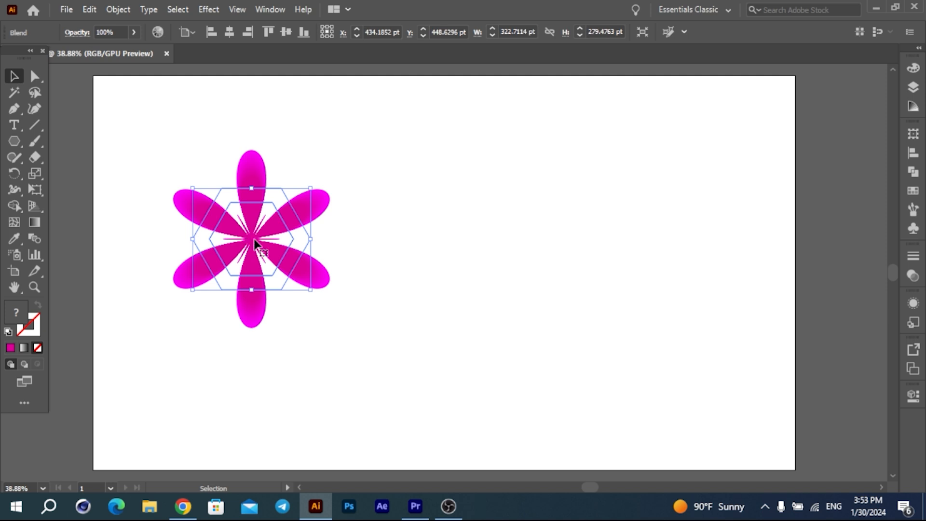
pyautogui.moveTo(254, 240); pyautogui.dragTo(484, 244)
pyautogui.press('alt')
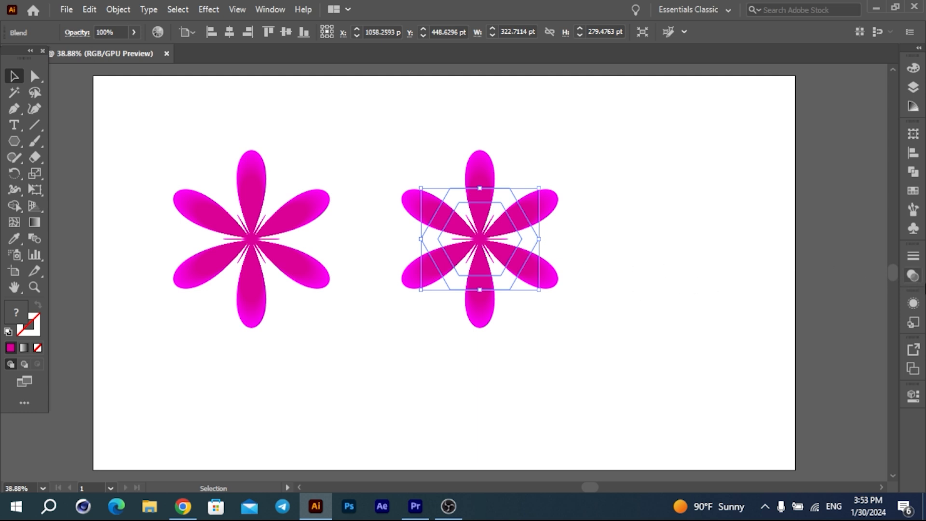
# Check the appearance and transparency settings of the duplicate flower blend
pyautogui.click(913, 303)
pyautogui.click(665, 326)
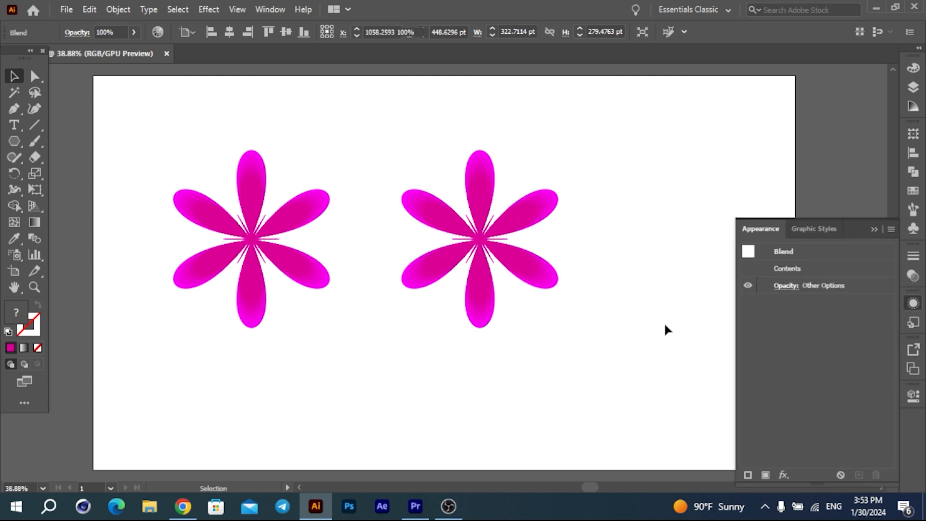
pyautogui.click(498, 240)
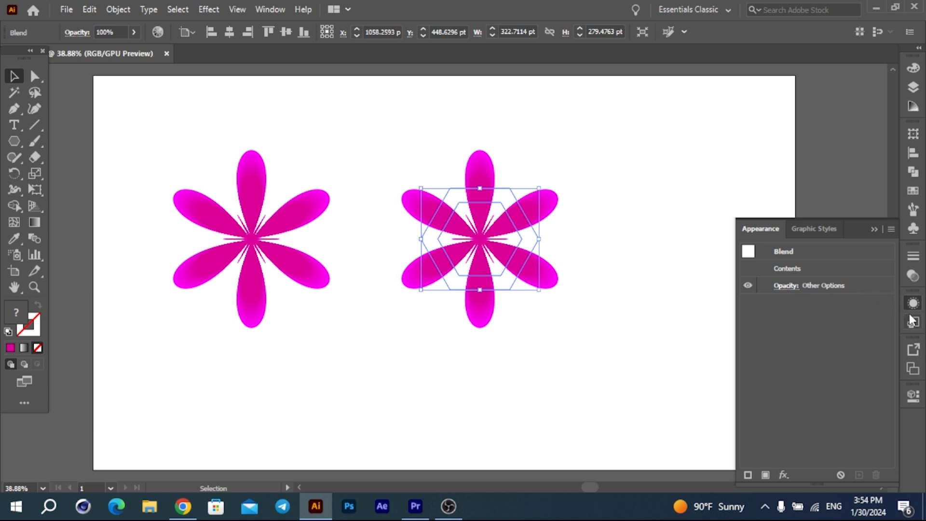
pyautogui.click(912, 276)
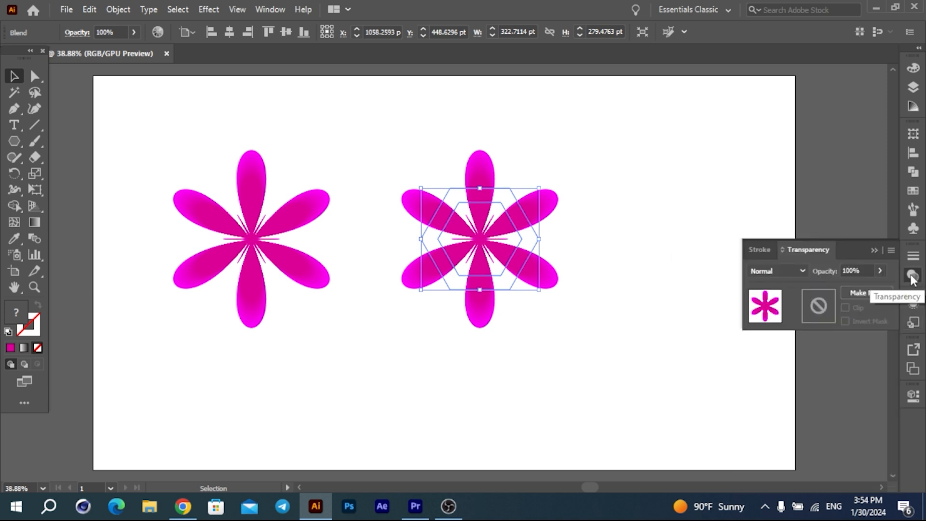
pyautogui.click(911, 275)
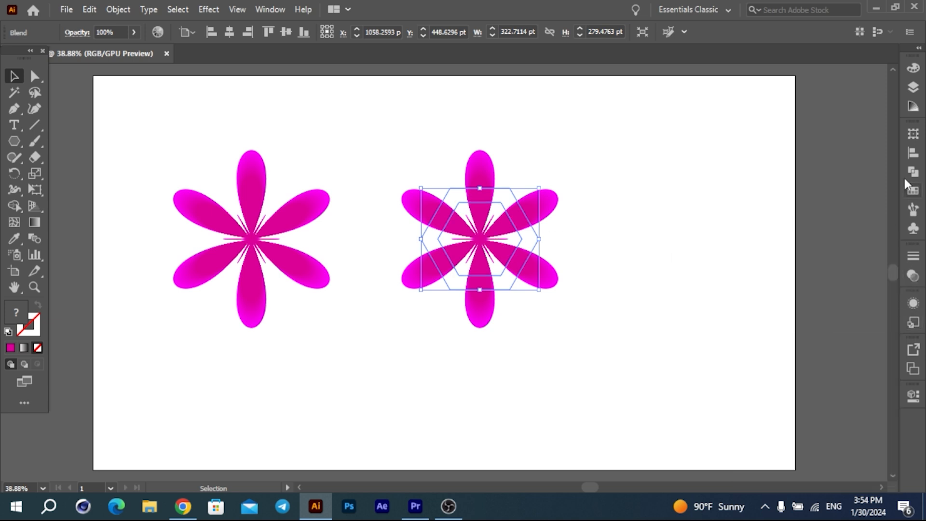
# Release the blend of the duplicate flower and delete its smaller, darker inner shape
pyautogui.rightClick(480, 242)
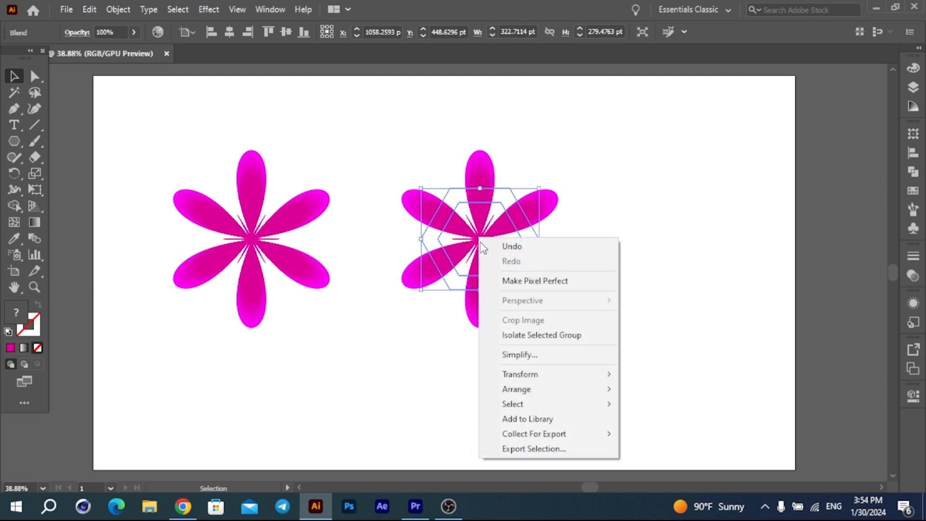
pyautogui.click(467, 243)
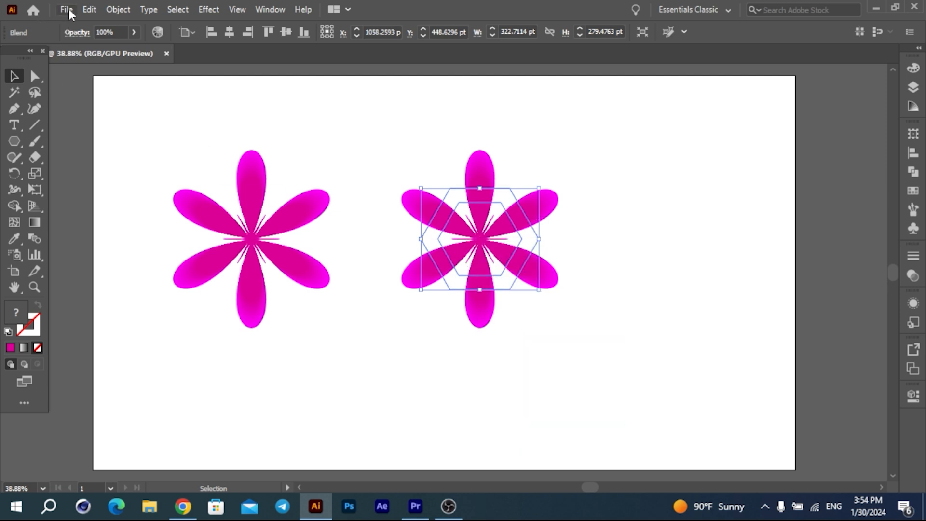
pyautogui.click(116, 10)
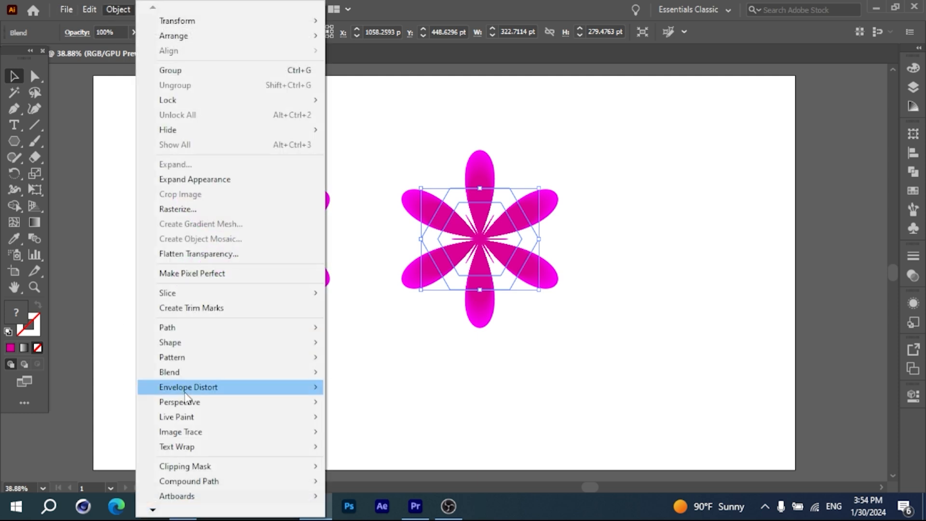
pyautogui.moveTo(191, 379)
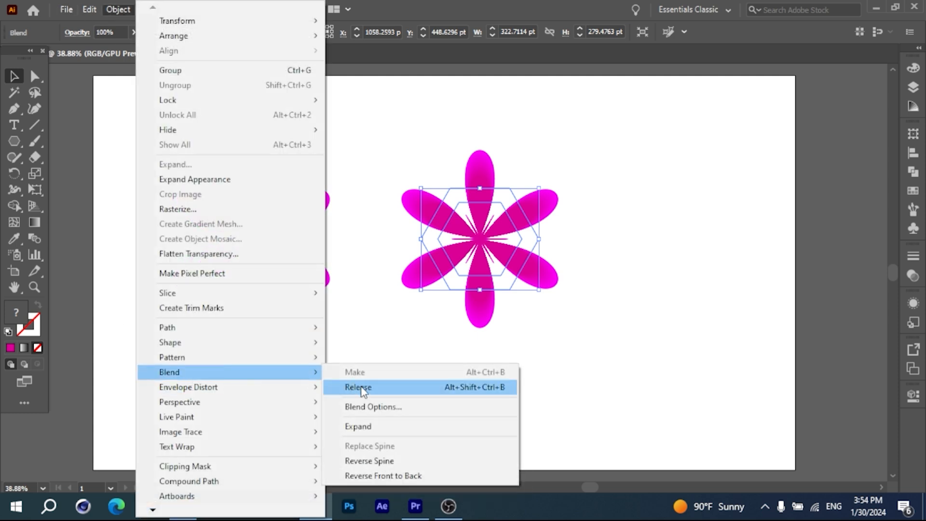
pyautogui.click(361, 386)
pyautogui.click(686, 211)
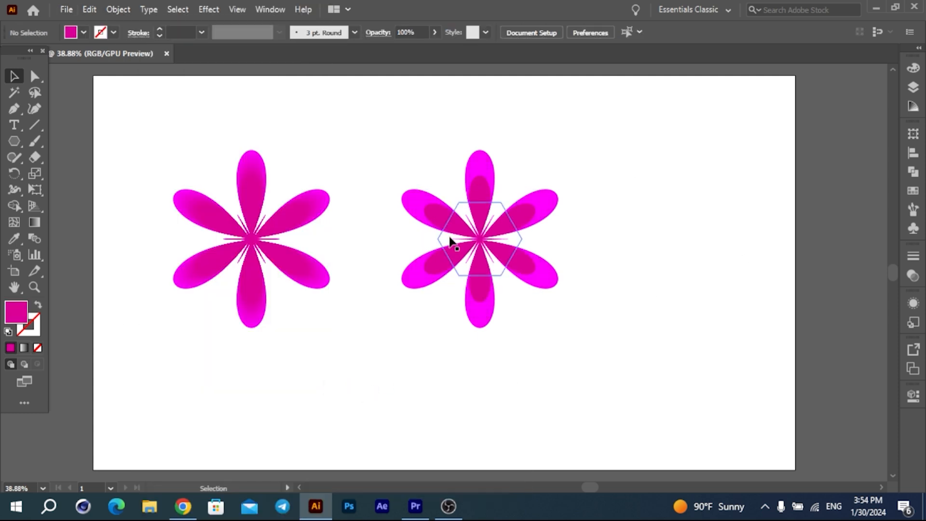
pyautogui.click(481, 239)
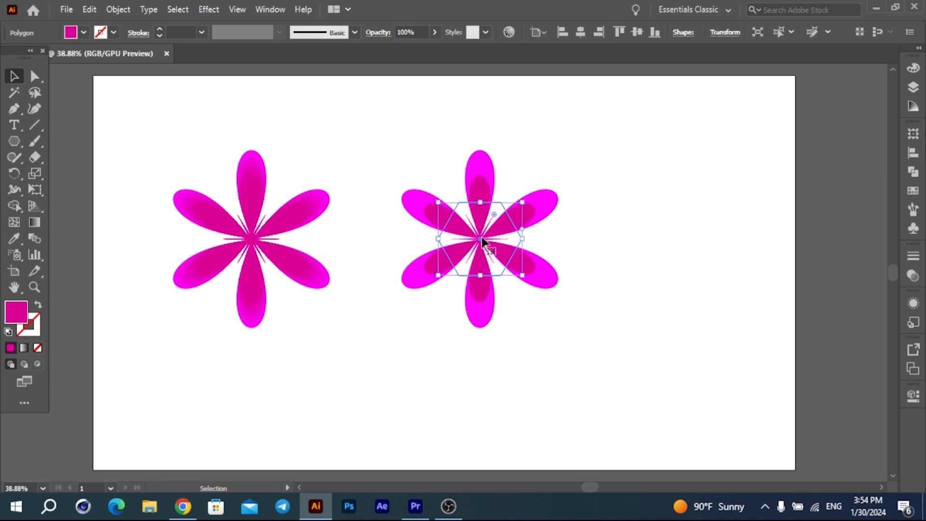
pyautogui.press('Delete')
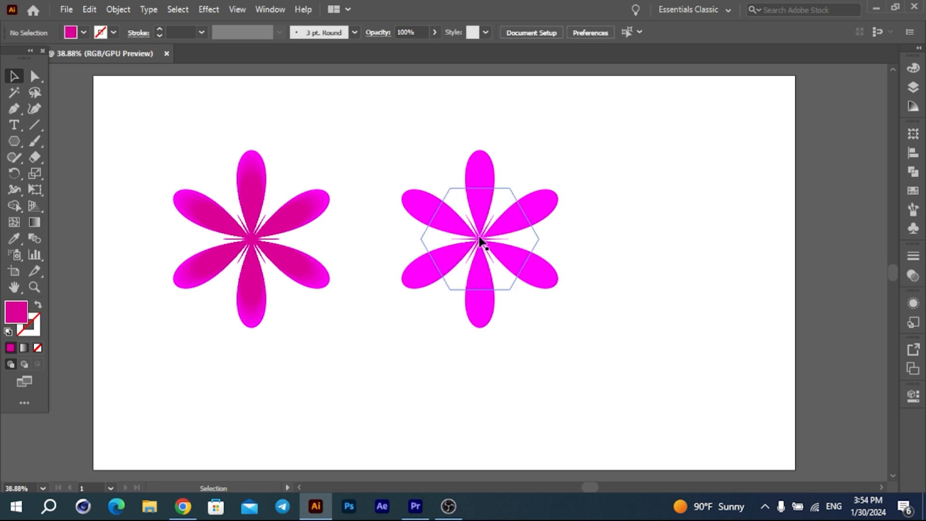
# Set the Pucker & Bloat effect of the remaining magenta flower to 76% bloat
pyautogui.click(484, 242)
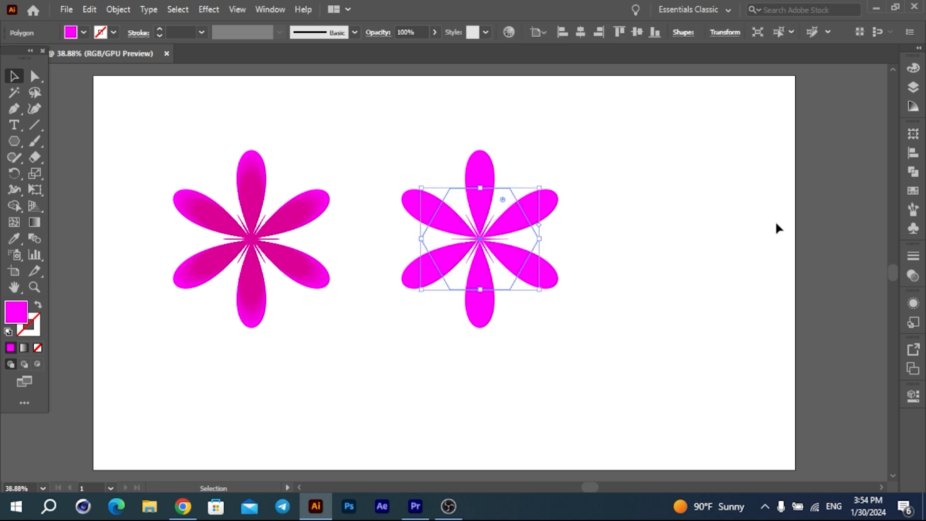
pyautogui.click(913, 302)
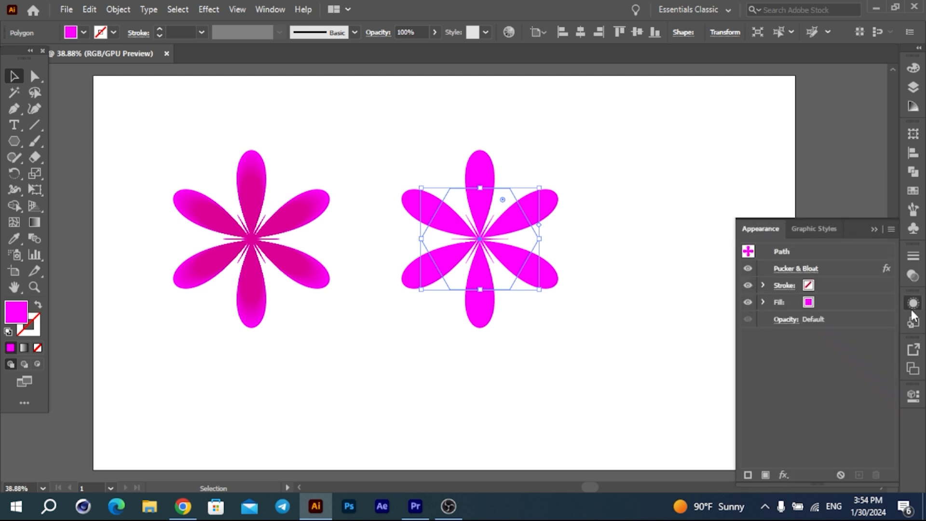
pyautogui.click(789, 269)
pyautogui.moveTo(665, 259); pyautogui.dragTo(637, 258)
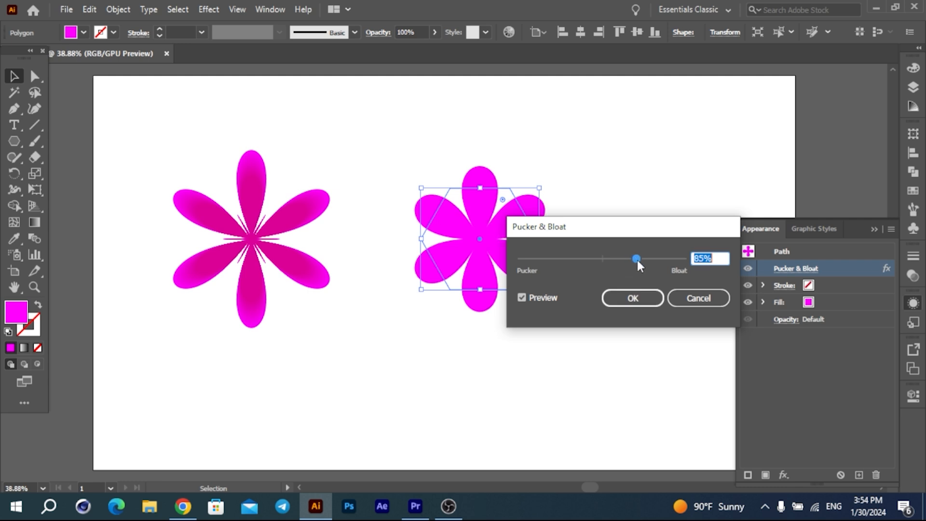
pyautogui.moveTo(641, 259); pyautogui.dragTo(633, 257)
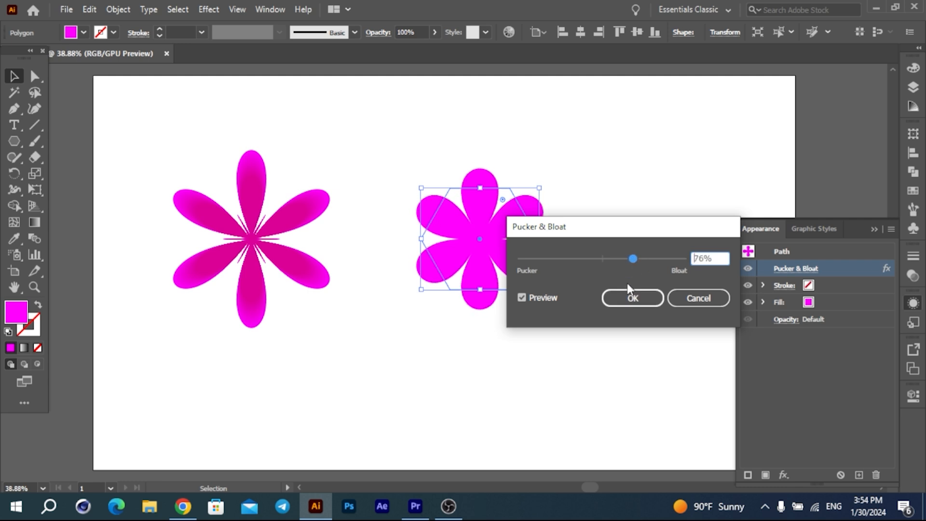
pyautogui.click(629, 298)
pyautogui.click(594, 239)
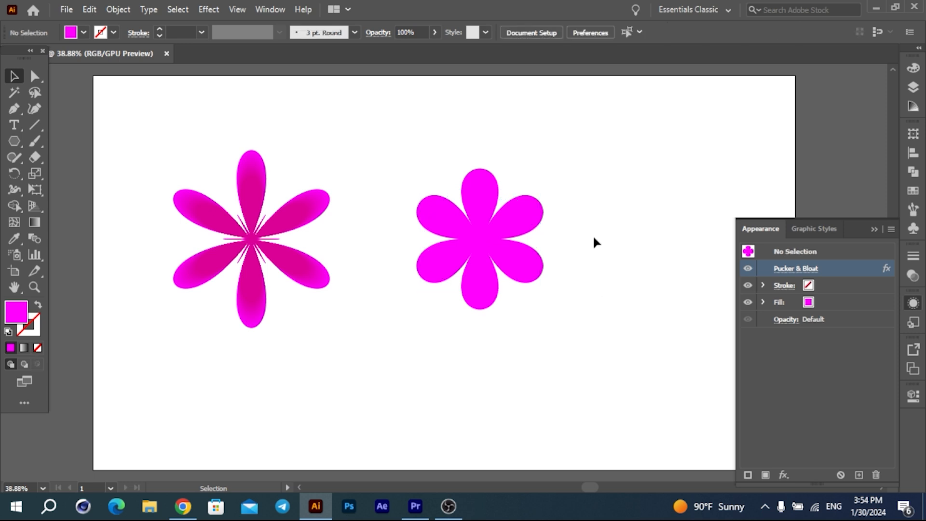
# Create a centred copy of the magenta flower at about half size and fill it with red R=193 G=39 B=45
pyautogui.click(521, 214)
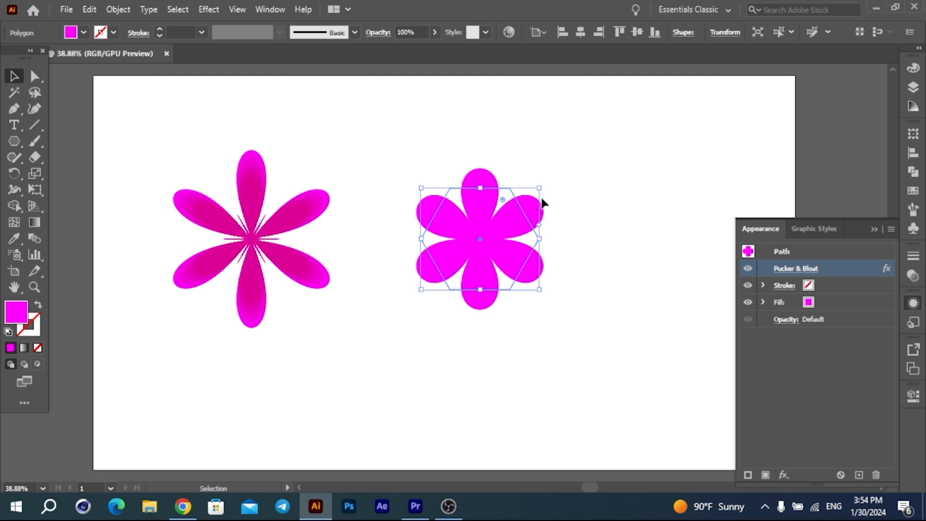
pyautogui.moveTo(540, 187); pyautogui.dragTo(513, 206)
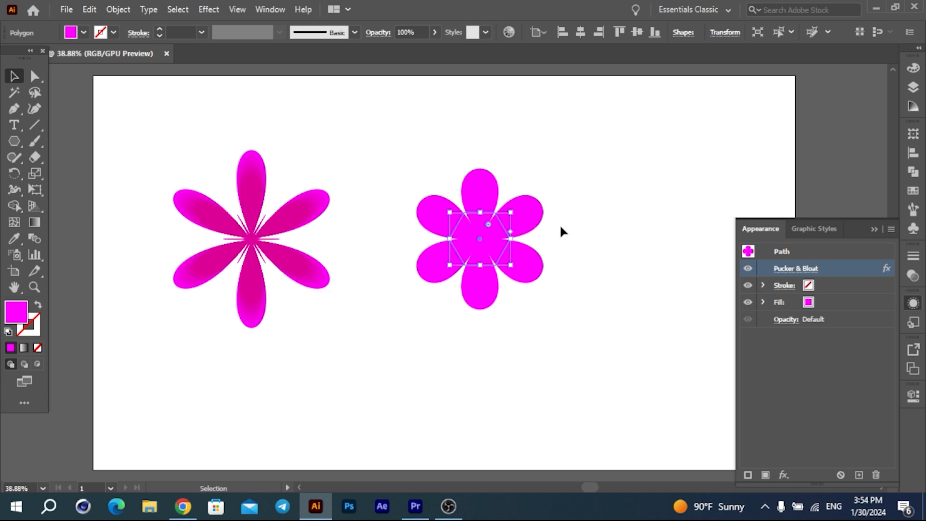
pyautogui.click(75, 31)
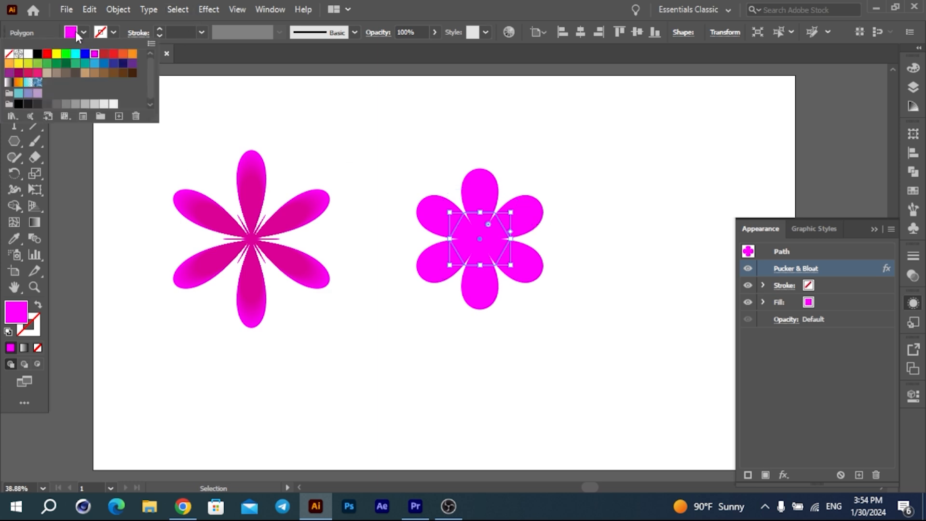
pyautogui.click(104, 54)
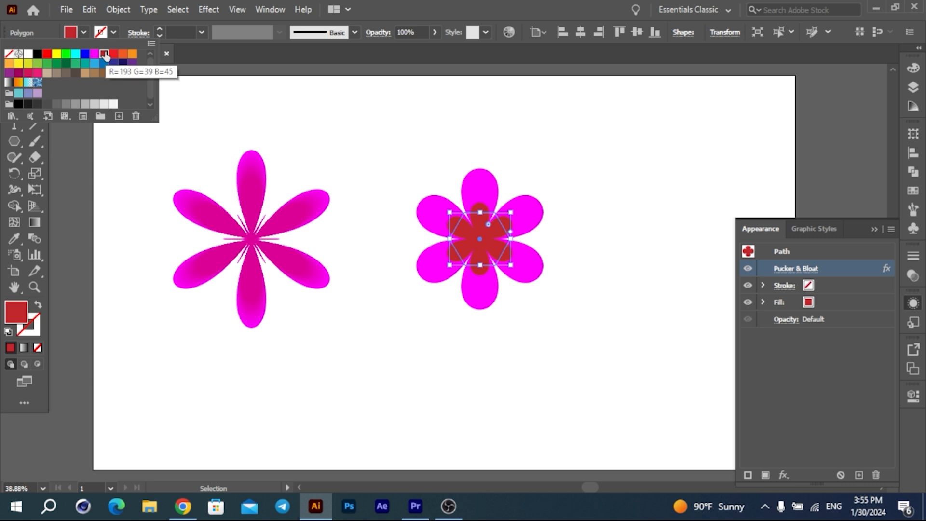
# Recolour the small inner flower to dark magenta with RGB values 208, 0, 160
pyautogui.click(915, 69)
pyautogui.click(913, 68)
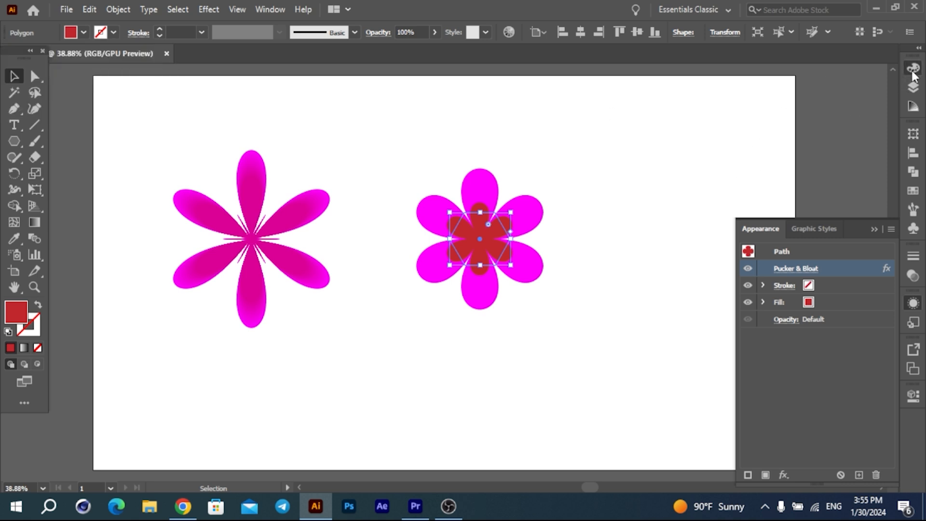
pyautogui.moveTo(797, 132); pyautogui.dragTo(824, 131)
pyautogui.moveTo(836, 86)
pyautogui.mouseDown()
pyautogui.moveTo(853, 88)
pyautogui.moveTo(843, 86)
pyautogui.mouseUp()
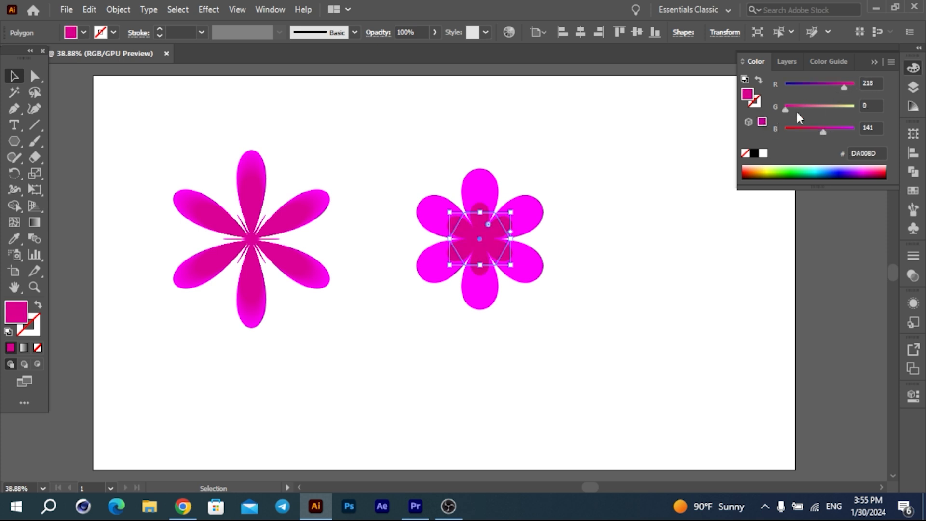
pyautogui.moveTo(846, 85); pyautogui.dragTo(856, 85)
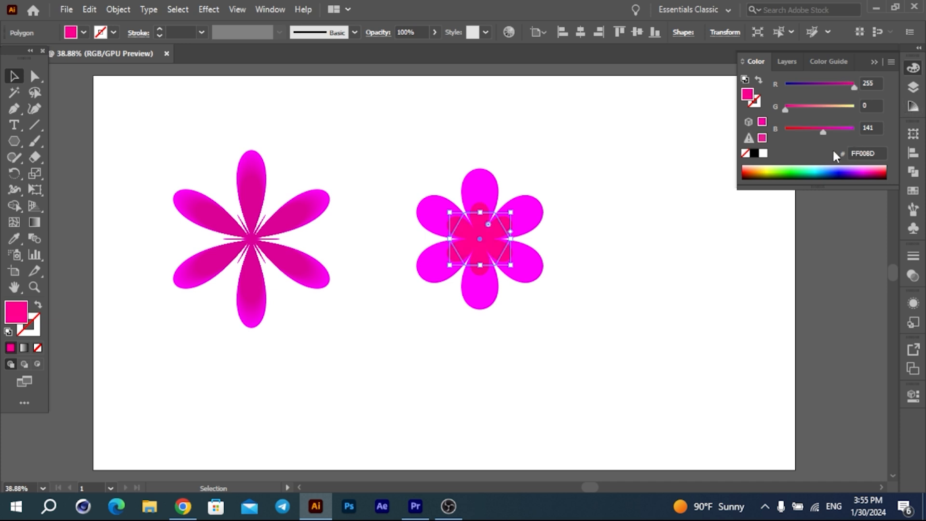
pyautogui.moveTo(829, 133); pyautogui.dragTo(902, 130)
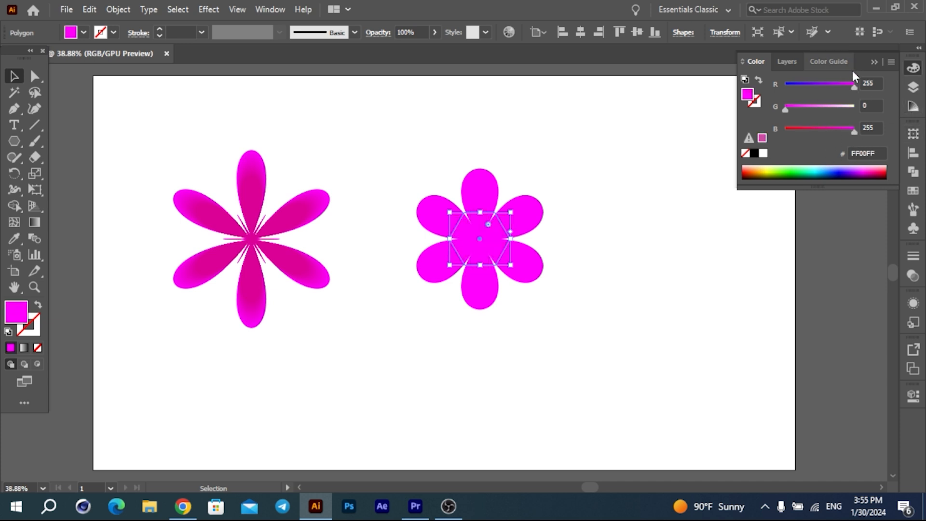
pyautogui.moveTo(850, 128); pyautogui.dragTo(826, 130)
pyautogui.moveTo(853, 85)
pyautogui.mouseDown()
pyautogui.moveTo(834, 86)
pyautogui.moveTo(842, 89)
pyautogui.mouseUp()
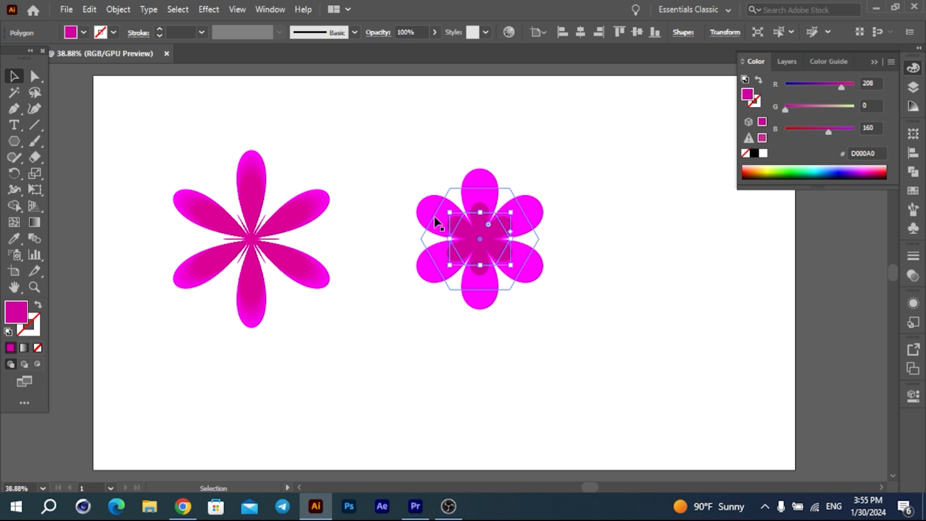
# Try blending the outer and inner flower shapes with the Blend tool, and undo the attempt
pyautogui.moveTo(407, 198); pyautogui.dragTo(565, 333)
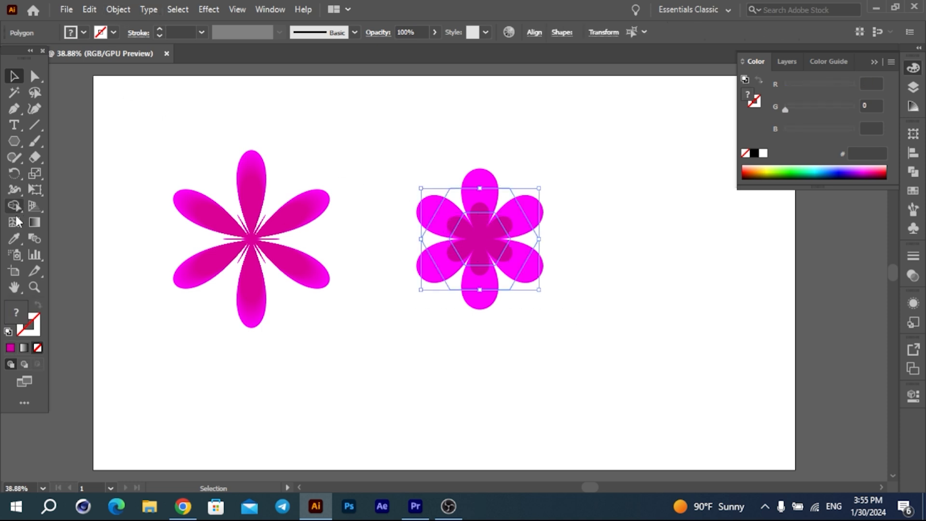
pyautogui.click(35, 239)
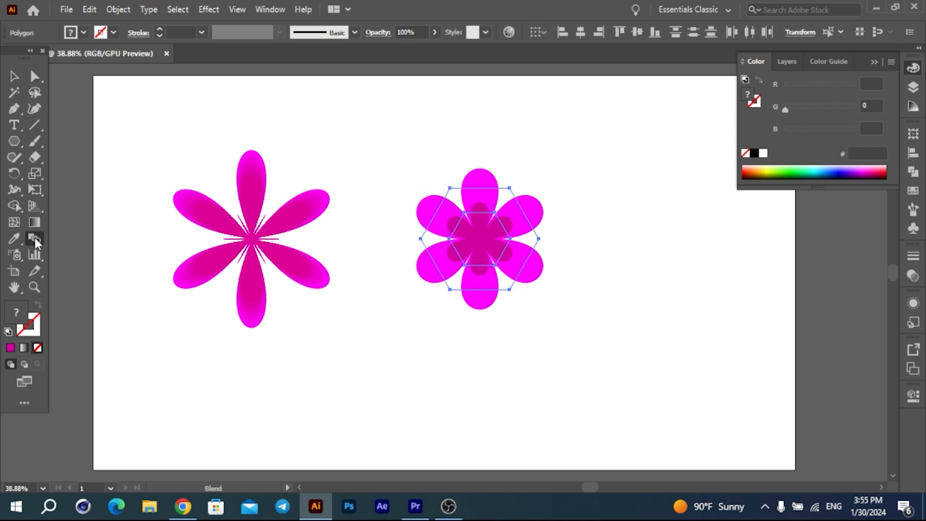
pyautogui.click(515, 263)
pyautogui.click(502, 252)
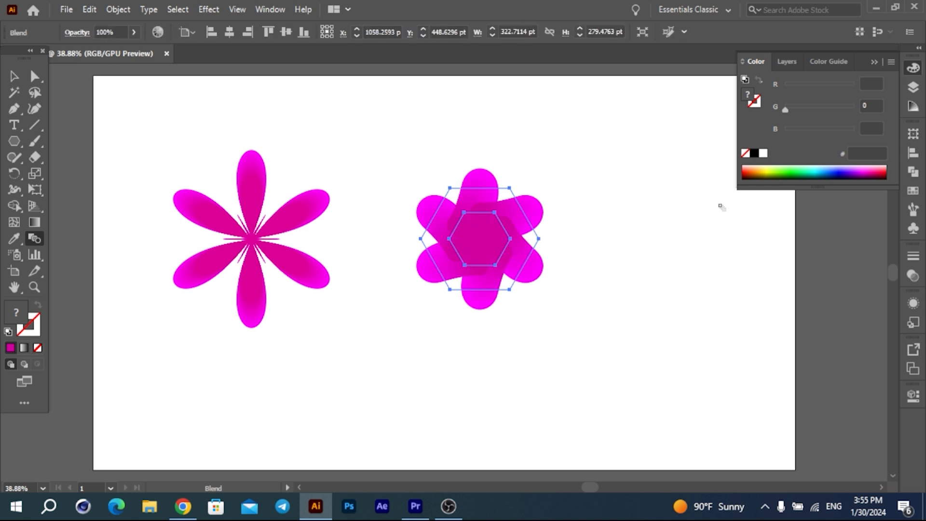
pyautogui.click(14, 77)
pyautogui.click(593, 141)
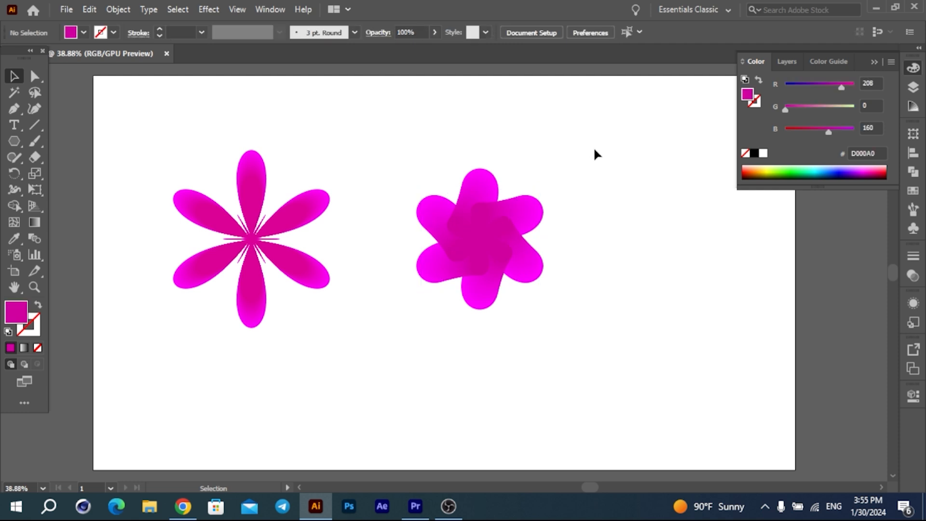
pyautogui.hotkey('ctrl', 'z')
pyautogui.hotkey('ctrl', 'z')
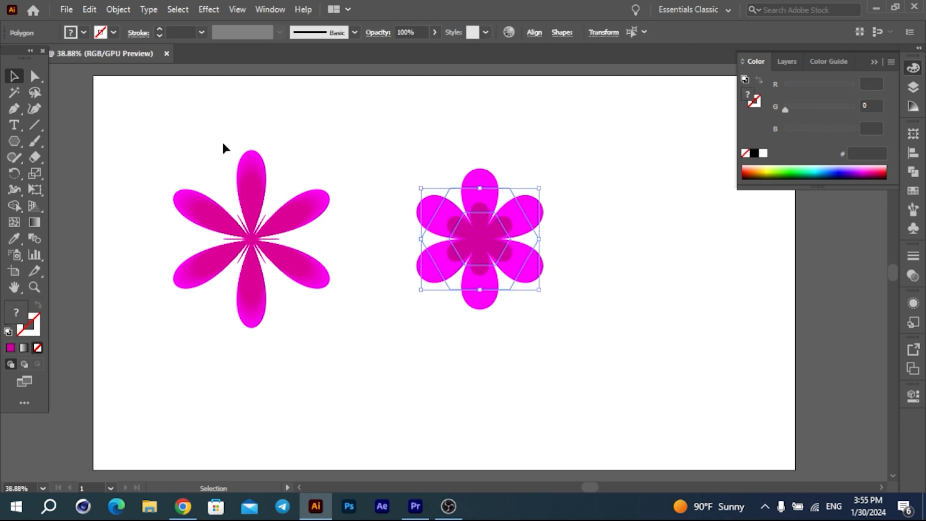
# Make a blend from the selected outer and inner flower shapes using the Blend Make command
pyautogui.click(112, 11)
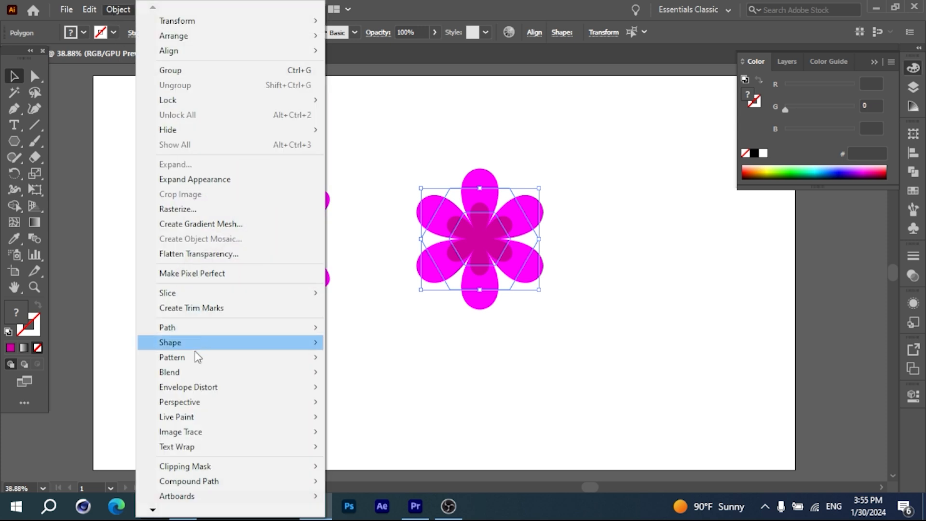
pyautogui.moveTo(289, 378)
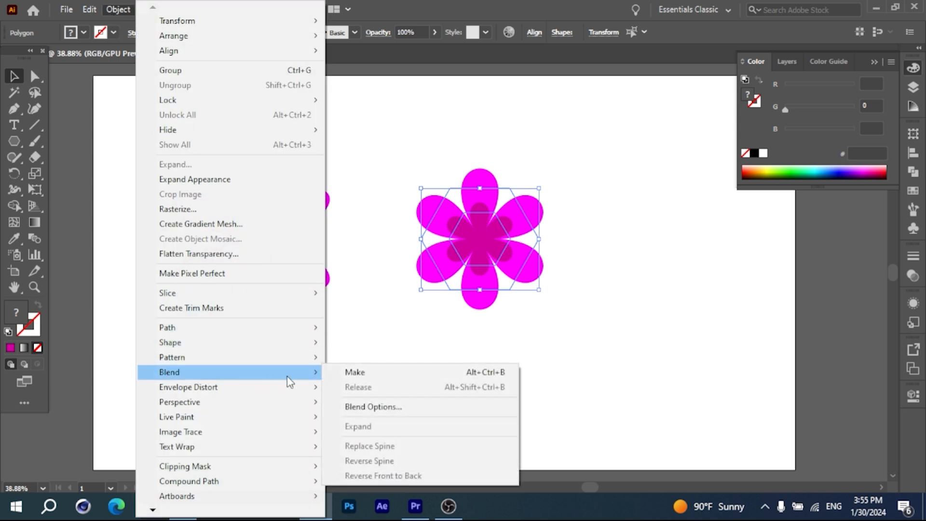
pyautogui.click(359, 374)
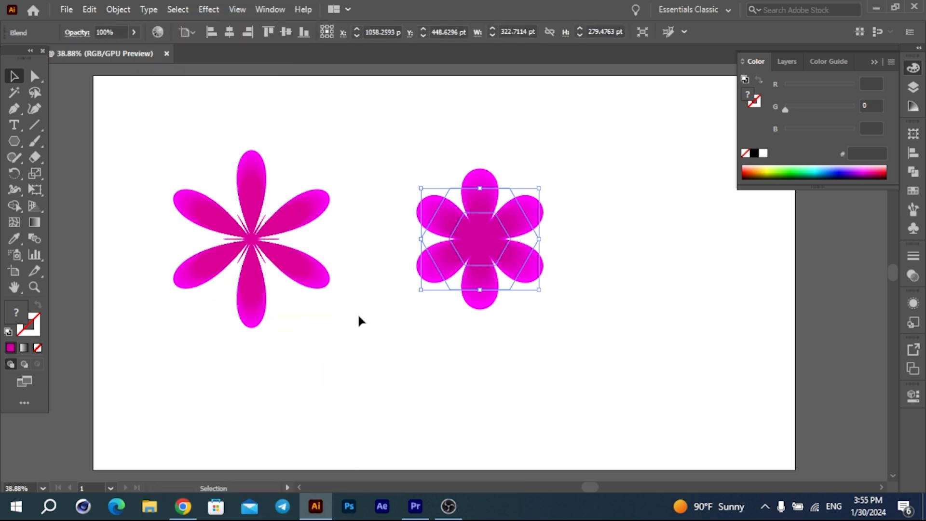
pyautogui.click(715, 217)
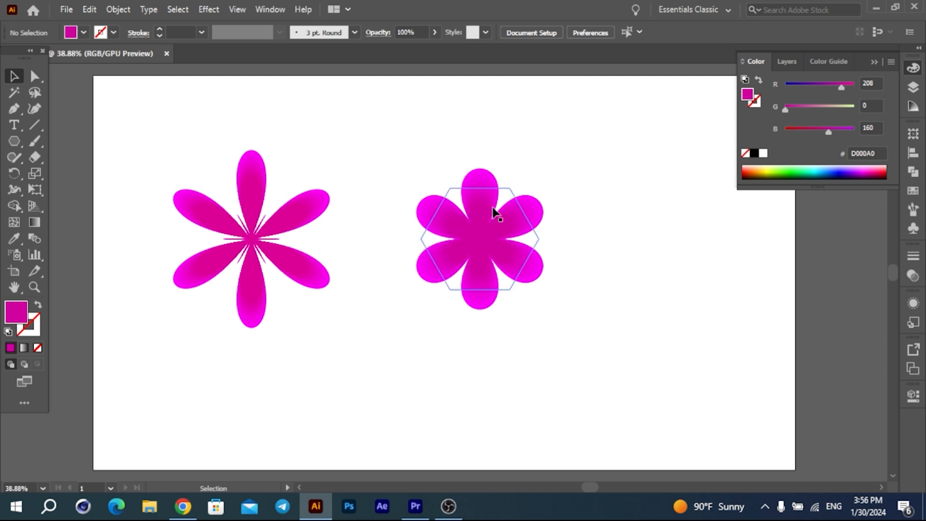
# Release the second flower's blend back into its outer and inner shapes
pyautogui.click(473, 244)
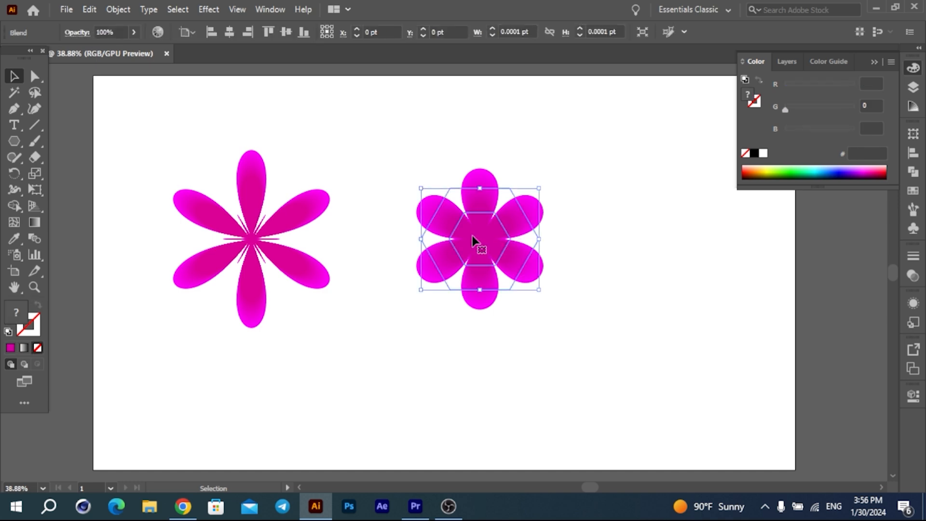
pyautogui.click(115, 9)
pyautogui.moveTo(235, 361)
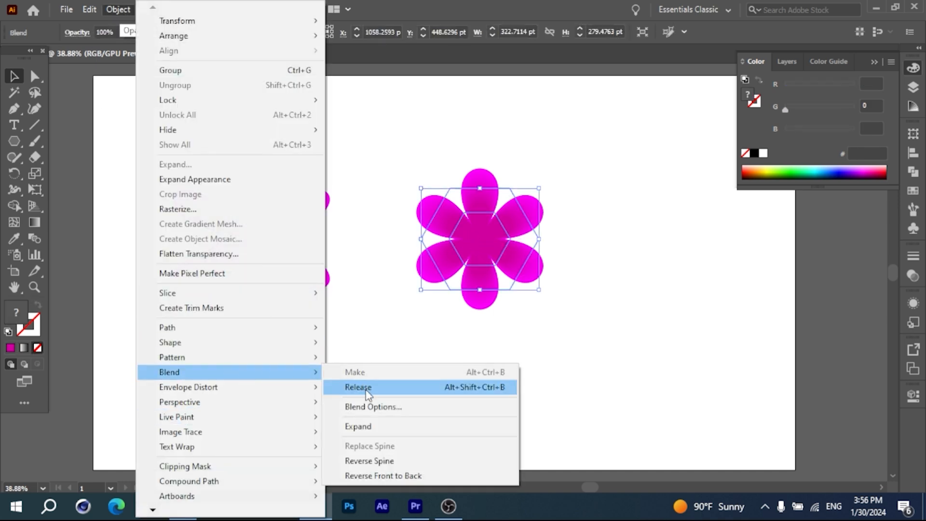
pyautogui.click(358, 386)
pyautogui.click(632, 284)
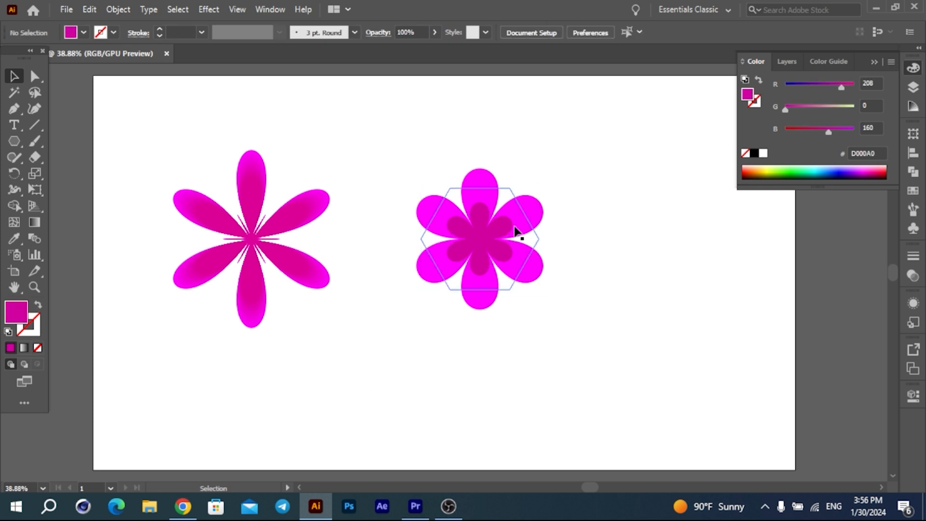
# Select the second flower's outer and inner shapes together and make a blend from them
pyautogui.click(477, 241)
pyautogui.click(425, 210)
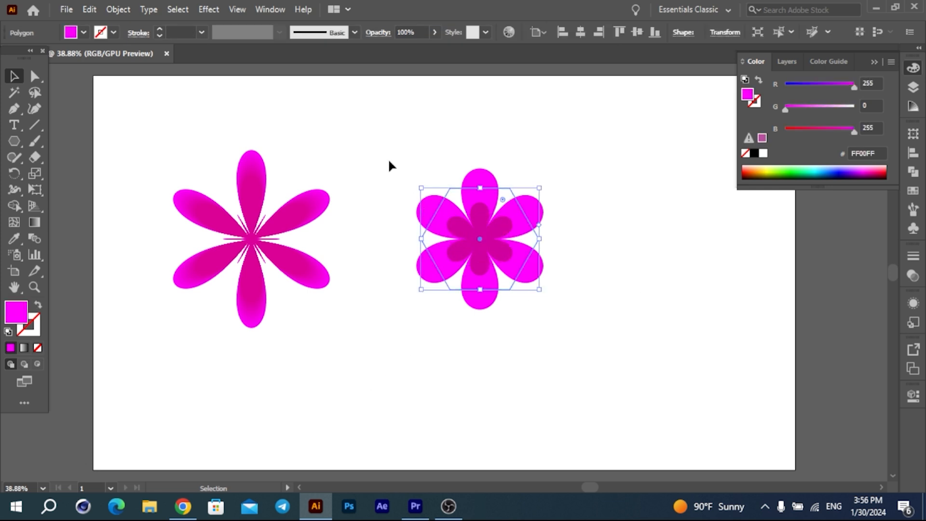
pyautogui.click(388, 158)
pyautogui.moveTo(382, 140); pyautogui.dragTo(619, 314)
pyautogui.click(121, 10)
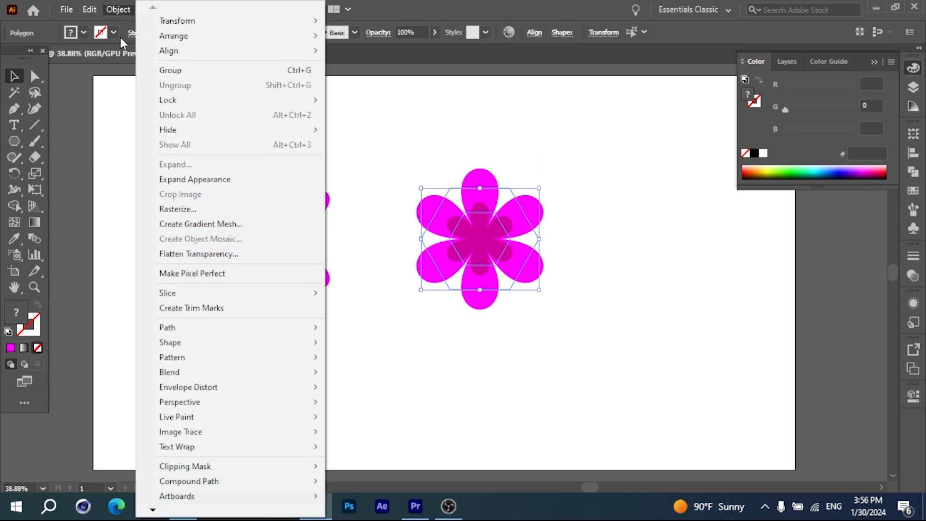
pyautogui.moveTo(273, 375)
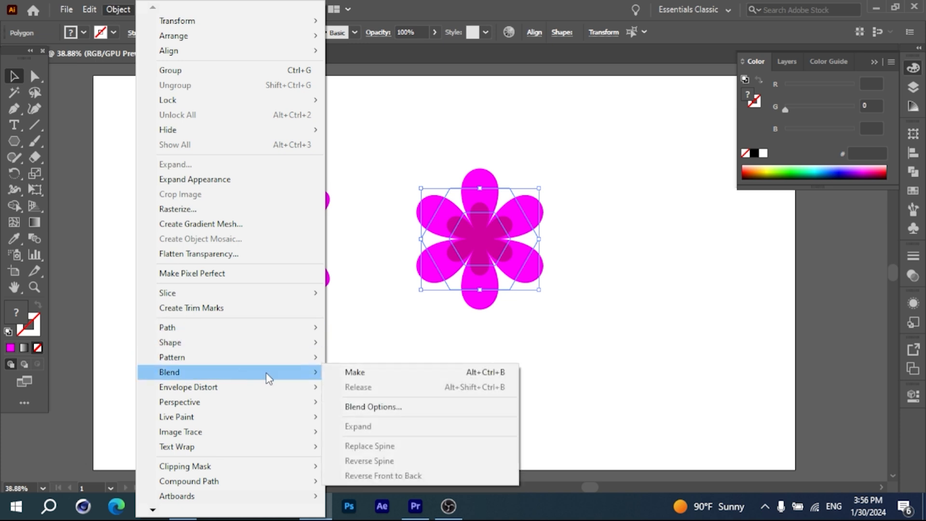
pyautogui.click(379, 371)
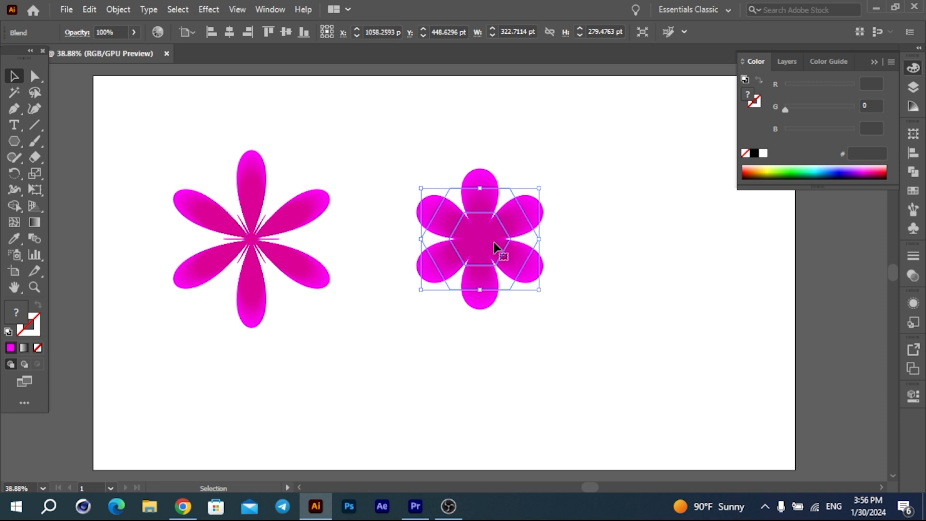
# Release the second flower's blend into its two separate shapes
pyautogui.click(120, 9)
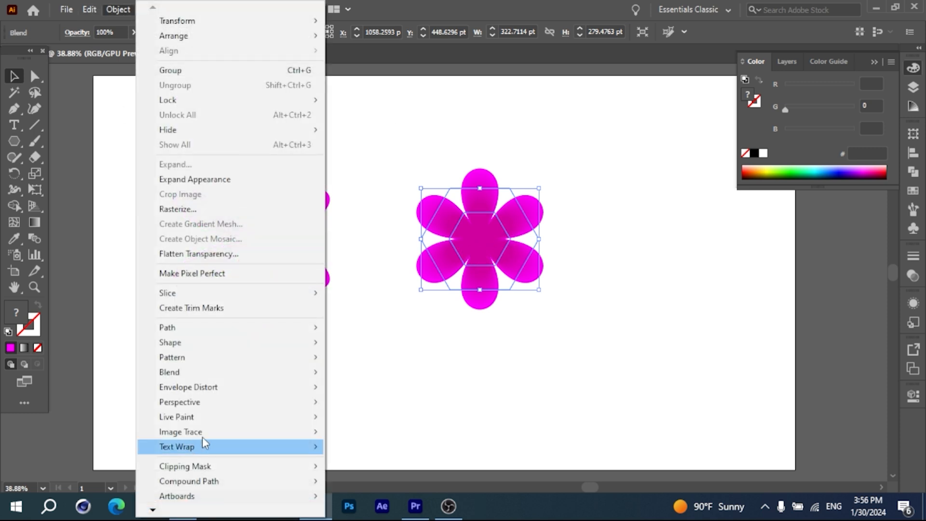
pyautogui.moveTo(303, 375)
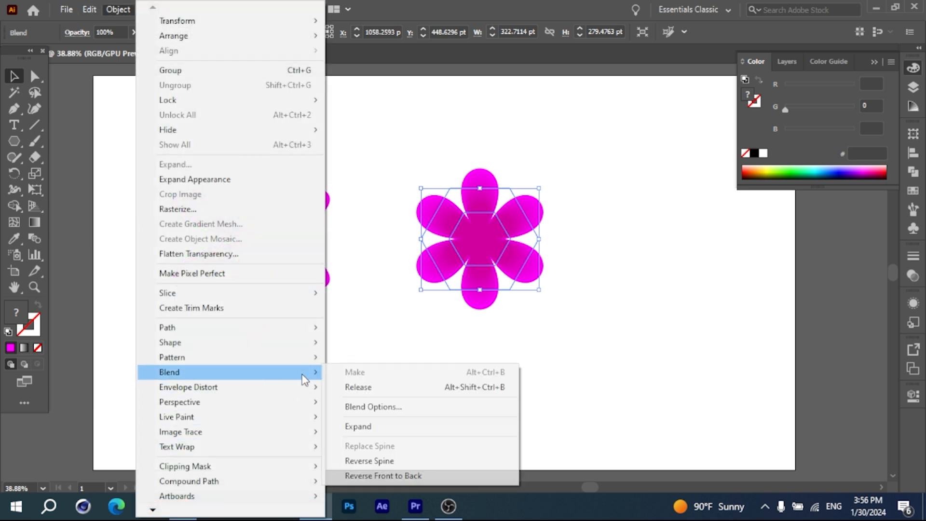
pyautogui.click(358, 386)
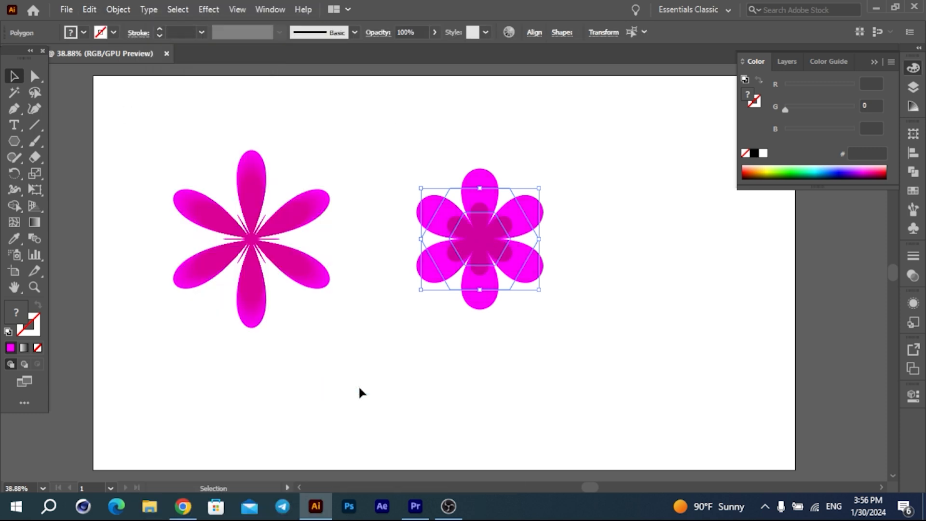
# Set the Blend Options spacing to Specified Steps with 21 steps for the second flower's shapes
pyautogui.click(126, 10)
pyautogui.moveTo(290, 378)
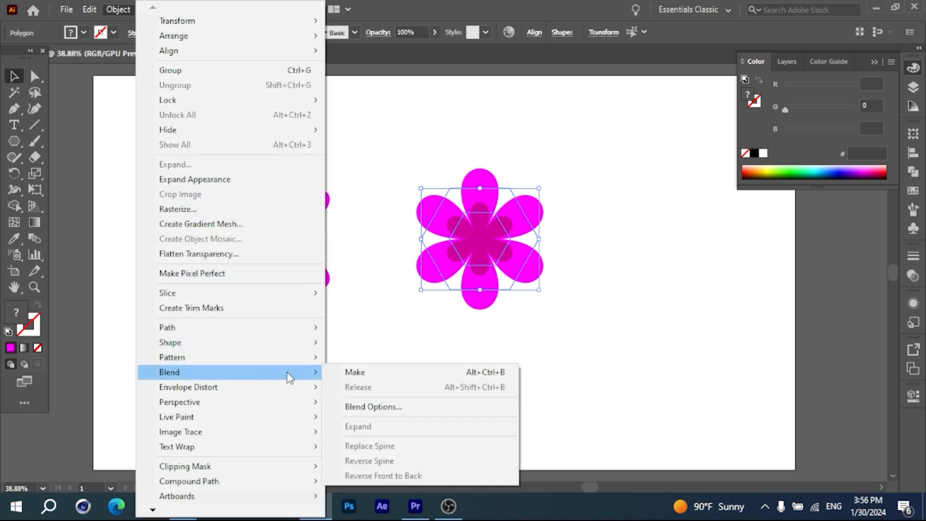
pyautogui.click(366, 407)
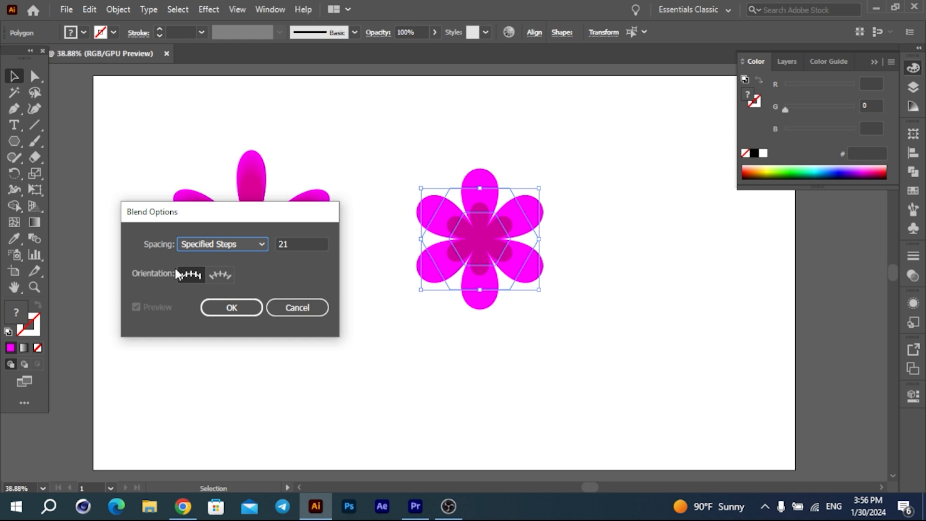
pyautogui.click(196, 248)
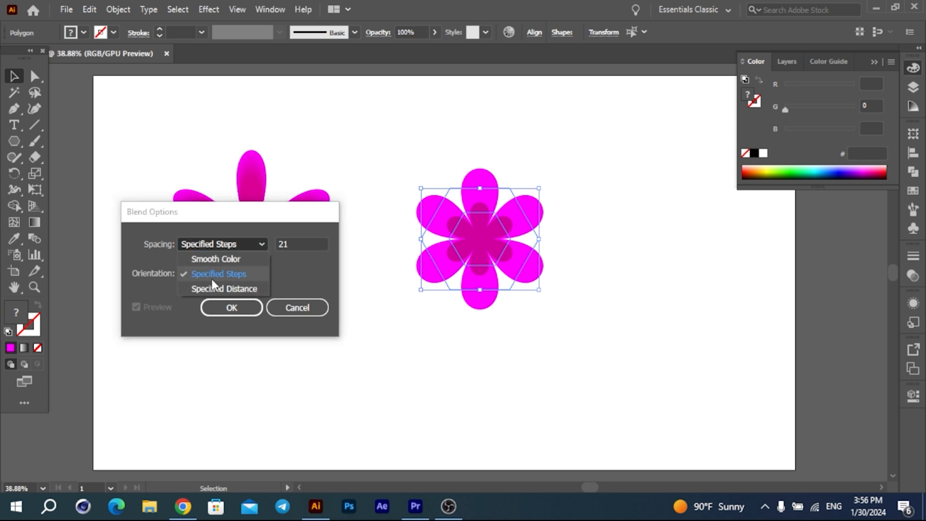
pyautogui.click(312, 267)
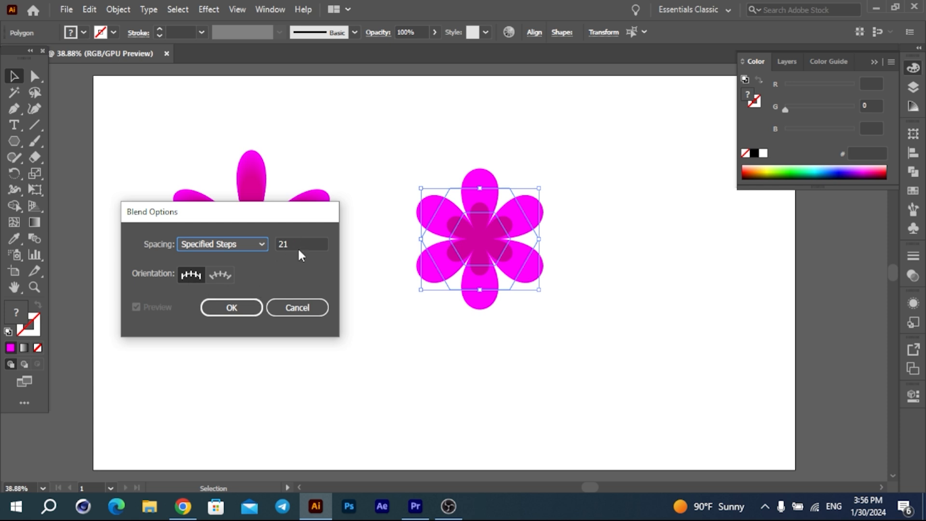
pyautogui.click(224, 309)
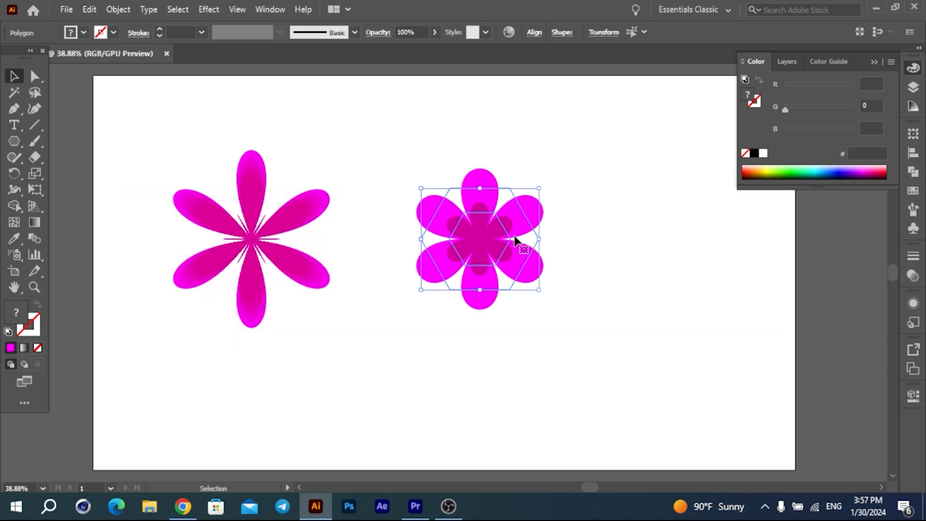
# Make a blend from the second flower's outer and inner shapes, and deselect it
pyautogui.click(118, 9)
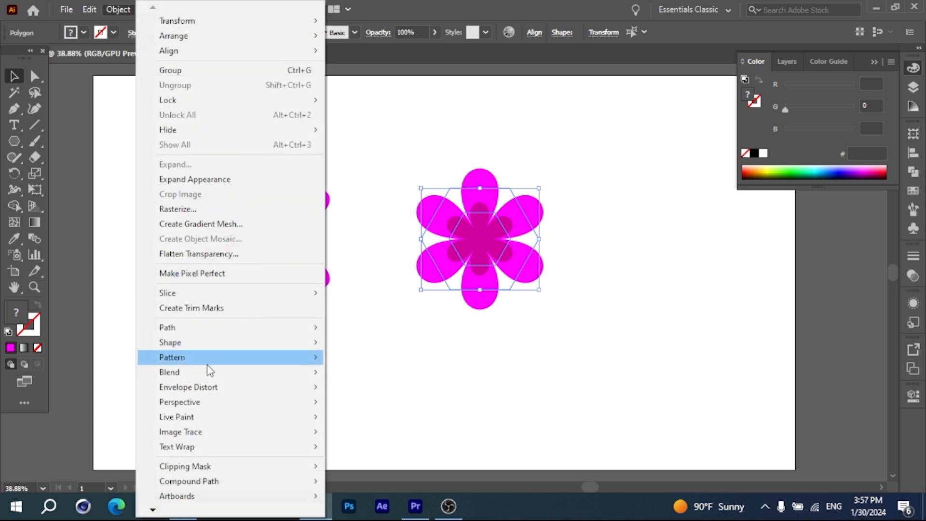
pyautogui.moveTo(206, 371)
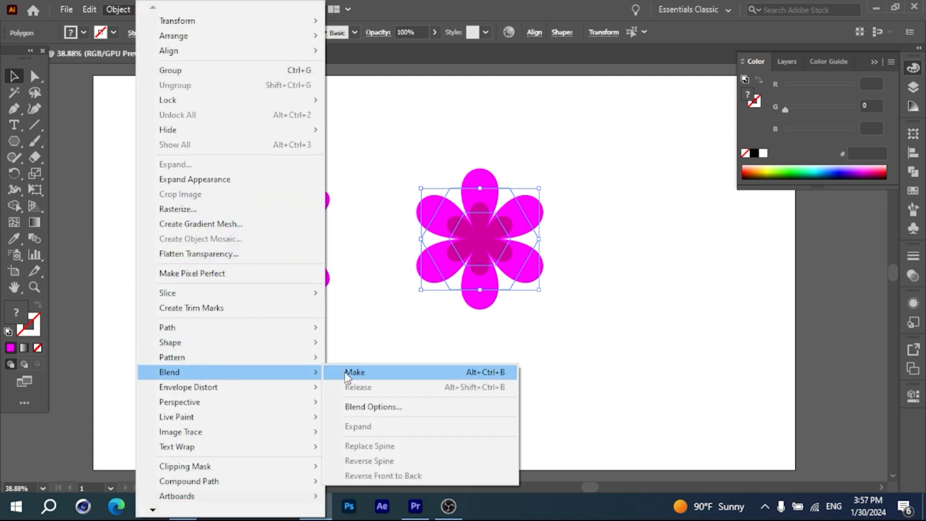
pyautogui.click(365, 374)
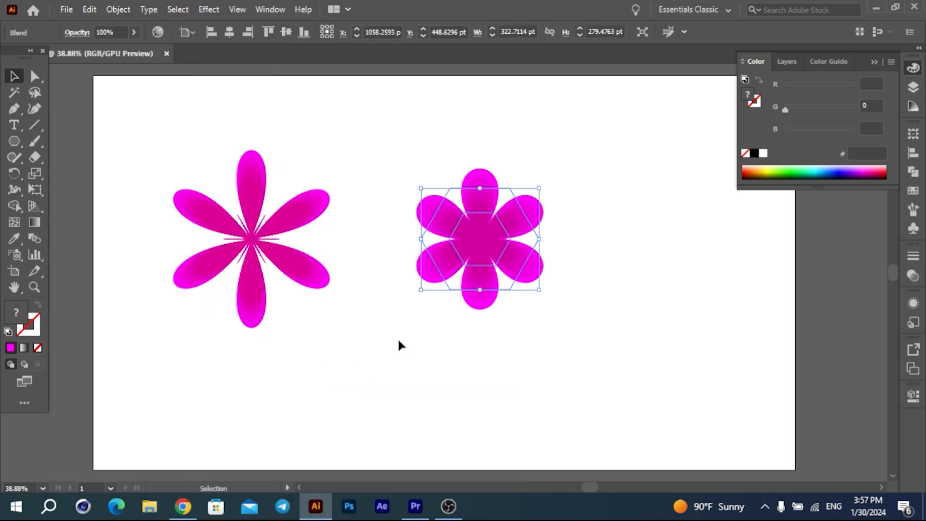
pyautogui.click(649, 222)
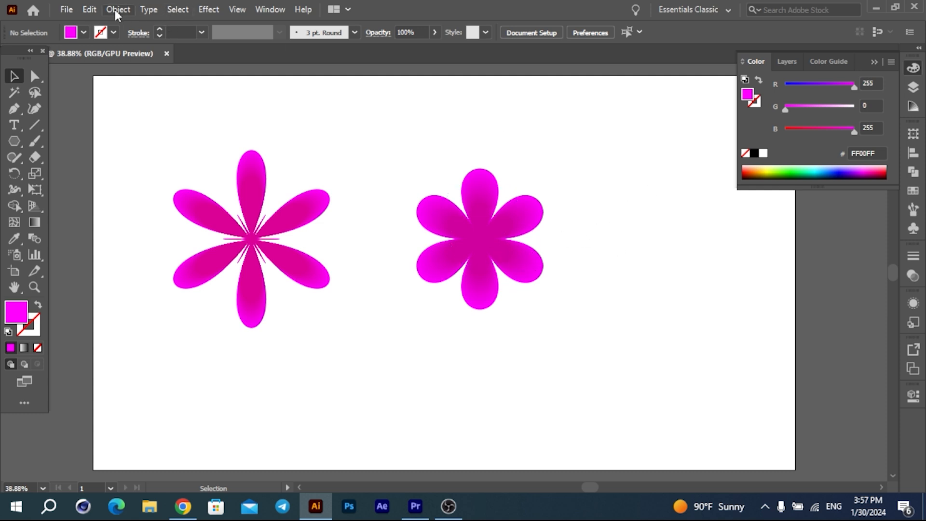
# Draw a magenta circle with the Ellipse tool on the empty side of the second flower
pyautogui.click(19, 144)
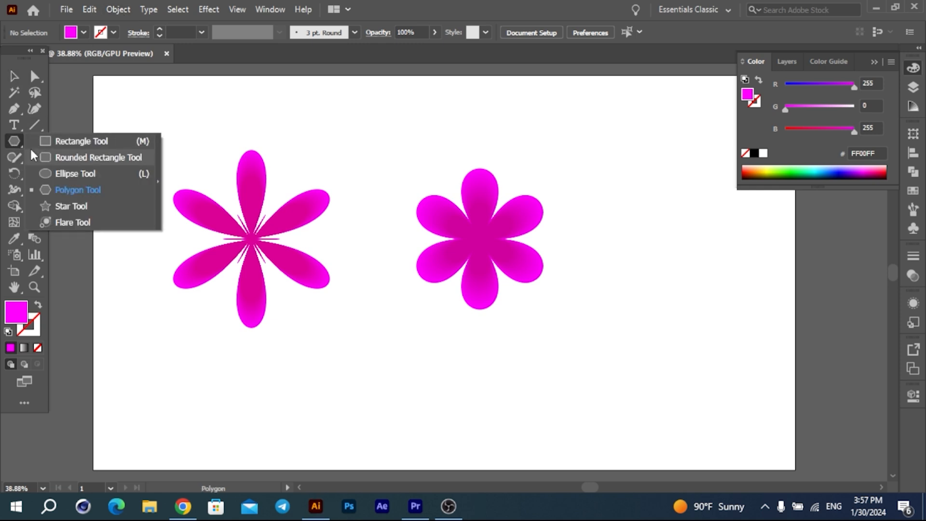
pyautogui.click(59, 173)
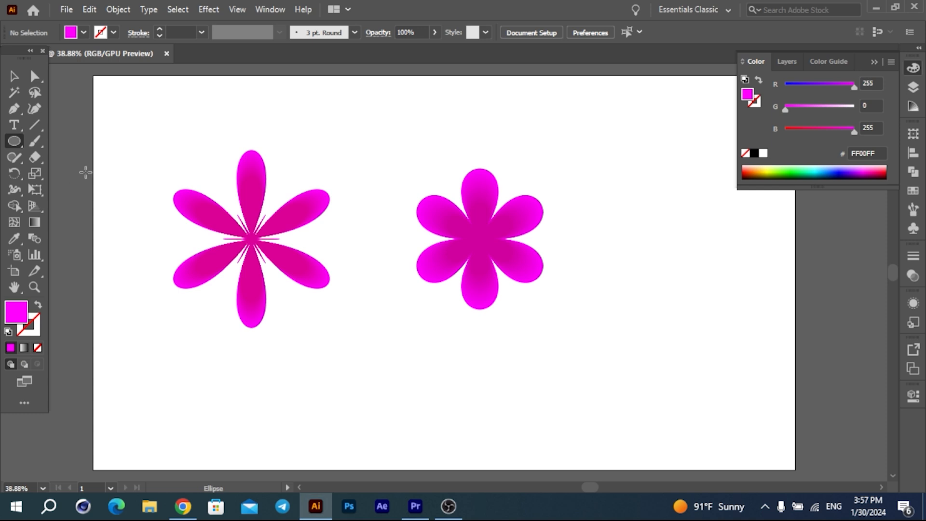
pyautogui.moveTo(634, 208); pyautogui.dragTo(740, 298)
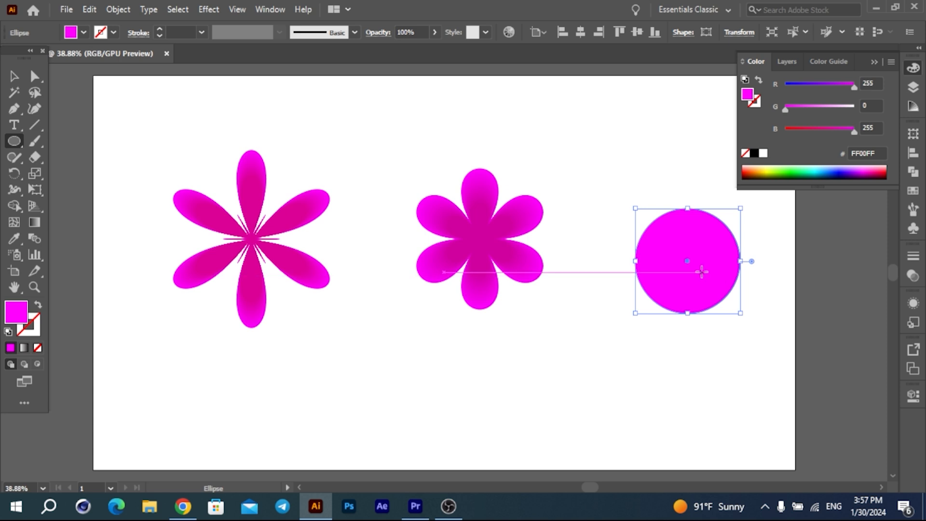
# Move the second flower closer to the first, and reposition the circle nearer to the second flower
pyautogui.click(14, 76)
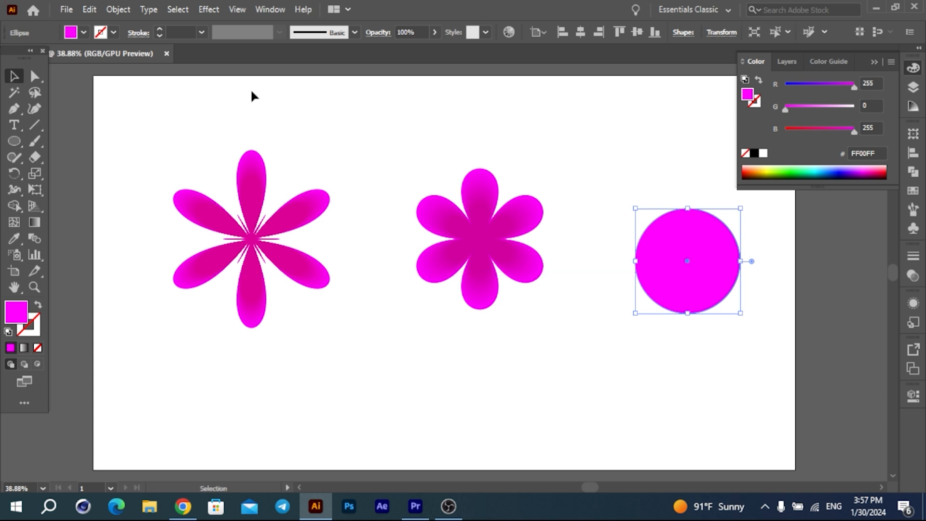
pyautogui.moveTo(695, 266); pyautogui.dragTo(649, 245)
pyautogui.click(482, 245)
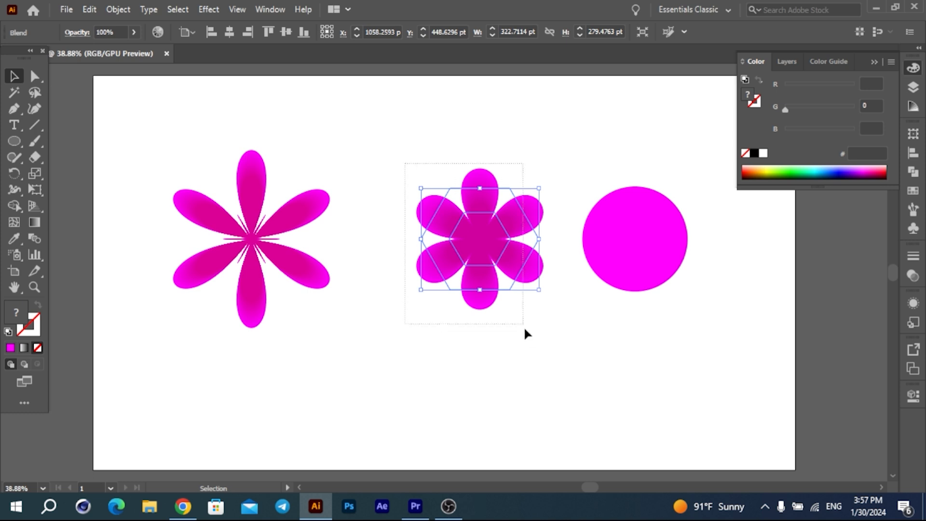
pyautogui.moveTo(499, 260); pyautogui.dragTo(441, 252)
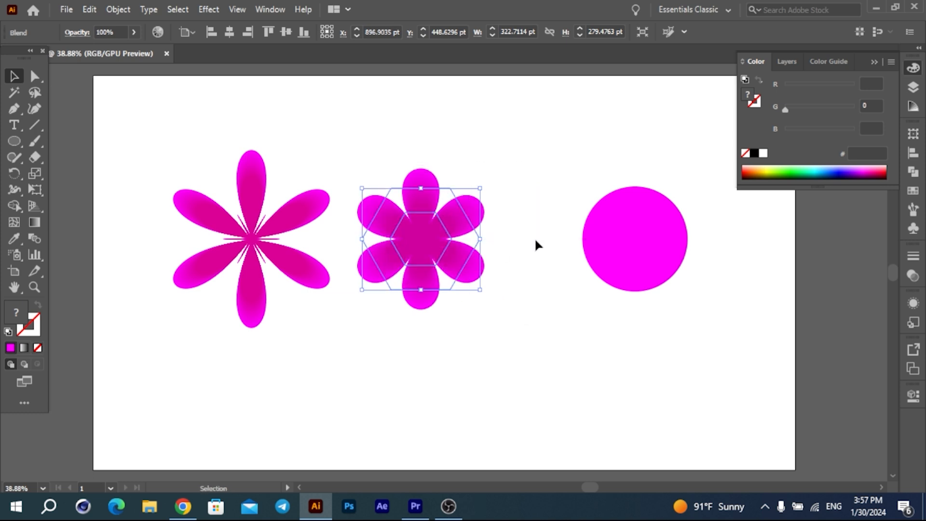
pyautogui.moveTo(637, 240); pyautogui.dragTo(603, 246)
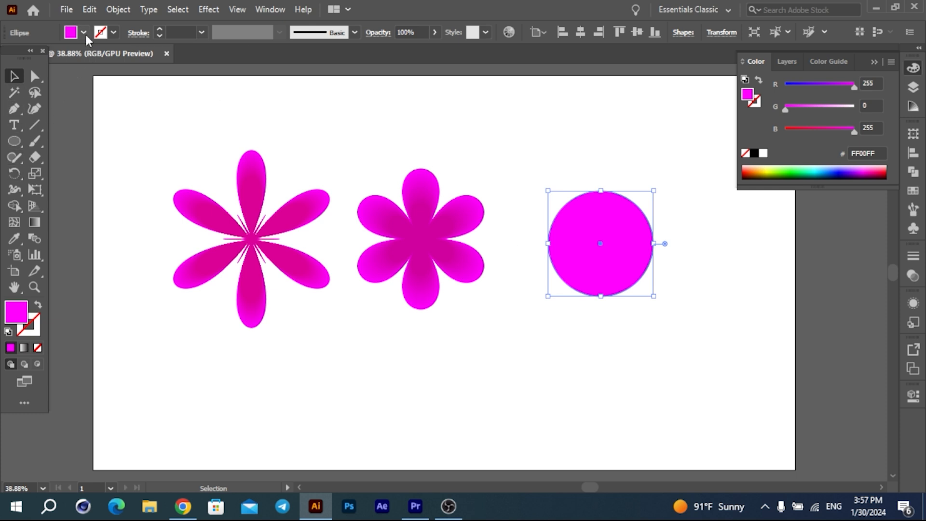
# Apply a Roughen effect to the circle with a much larger relative size, slightly more detail and corner points, making a spiky burst
pyautogui.click(212, 9)
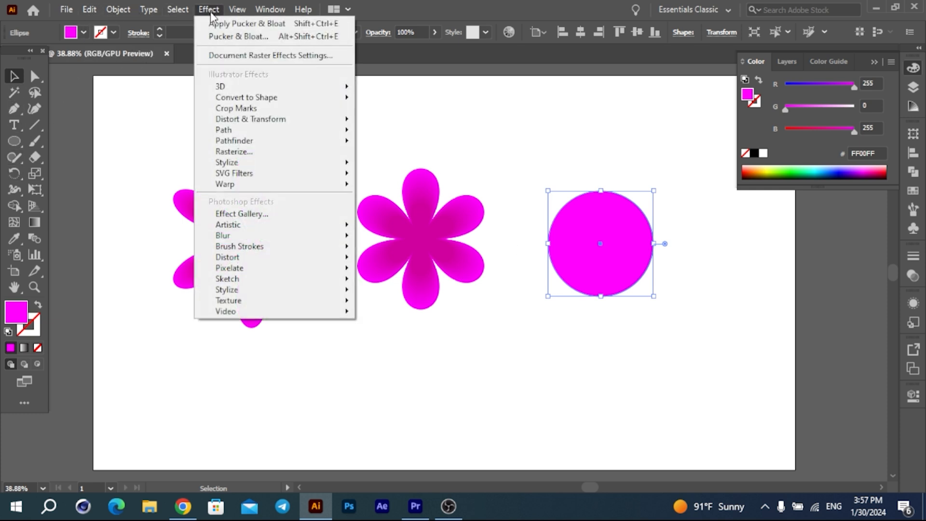
pyautogui.moveTo(307, 134)
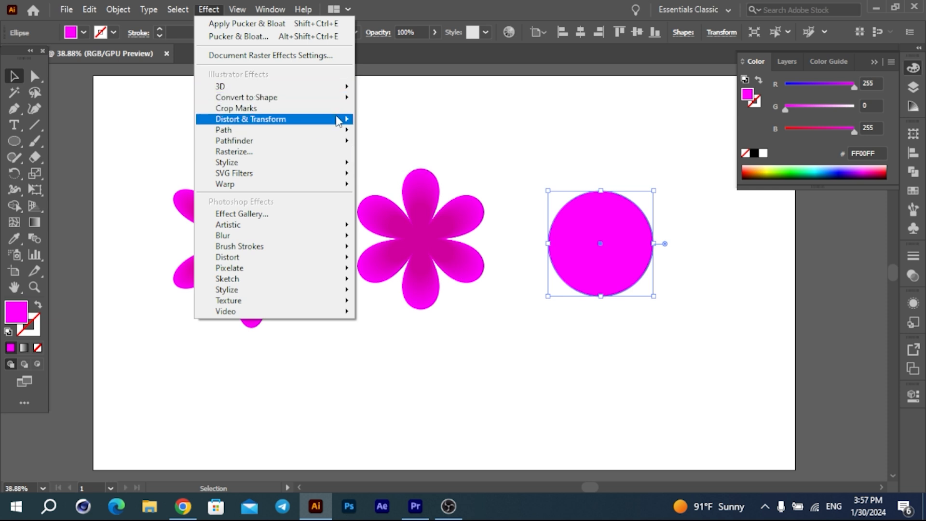
pyautogui.moveTo(338, 120)
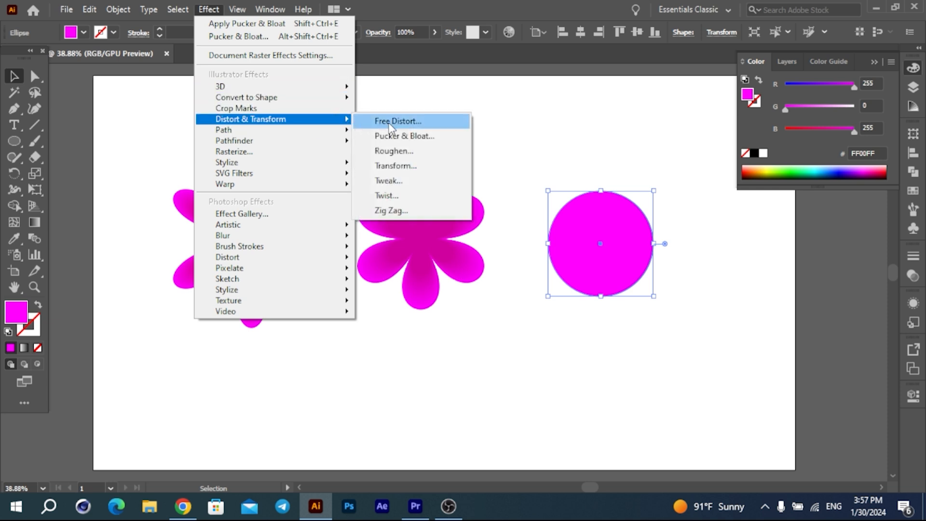
pyautogui.click(403, 152)
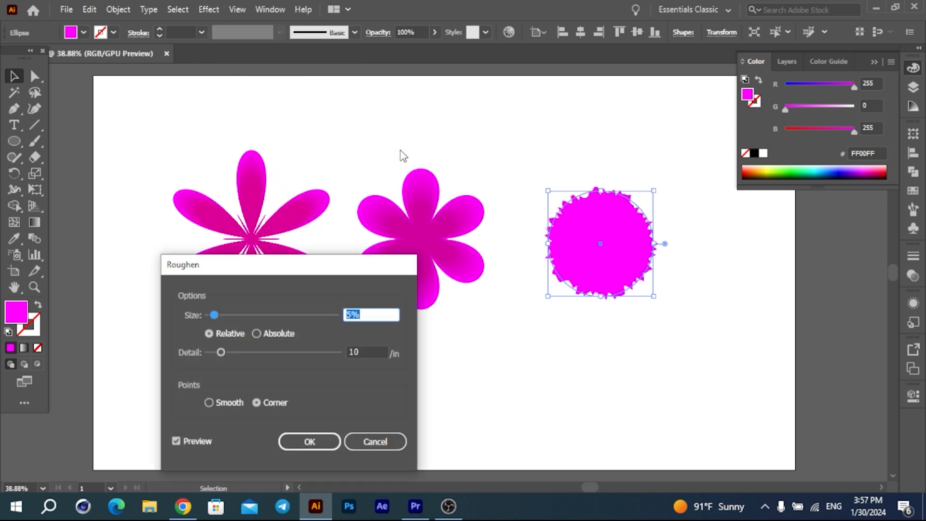
pyautogui.moveTo(215, 316); pyautogui.dragTo(269, 315)
pyautogui.moveTo(220, 352)
pyautogui.mouseDown()
pyautogui.moveTo(267, 355)
pyautogui.moveTo(207, 352)
pyautogui.moveTo(223, 353)
pyautogui.mouseUp()
pyautogui.click(303, 442)
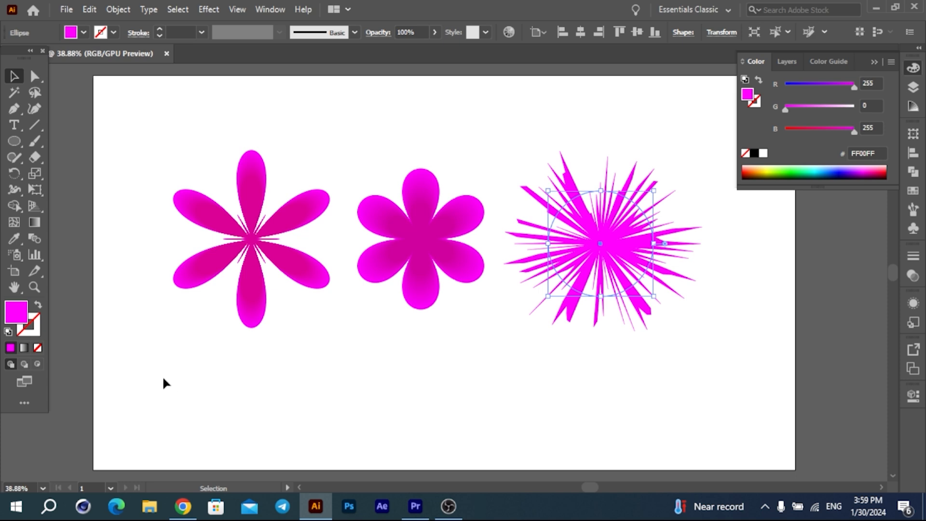
pyautogui.click(750, 250)
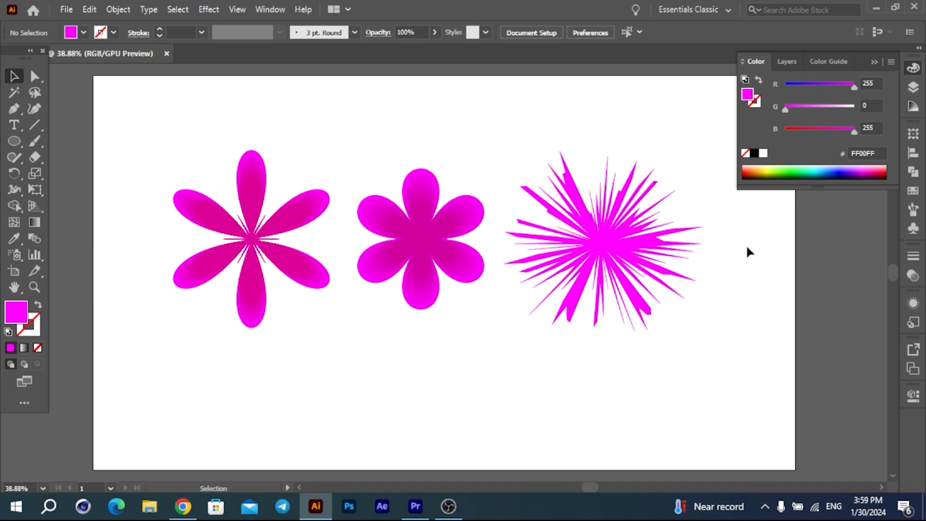
# Draw another magenta circle below the flowers and move it directly beneath the middle flower
pyautogui.scroll(-2, 612, 270)
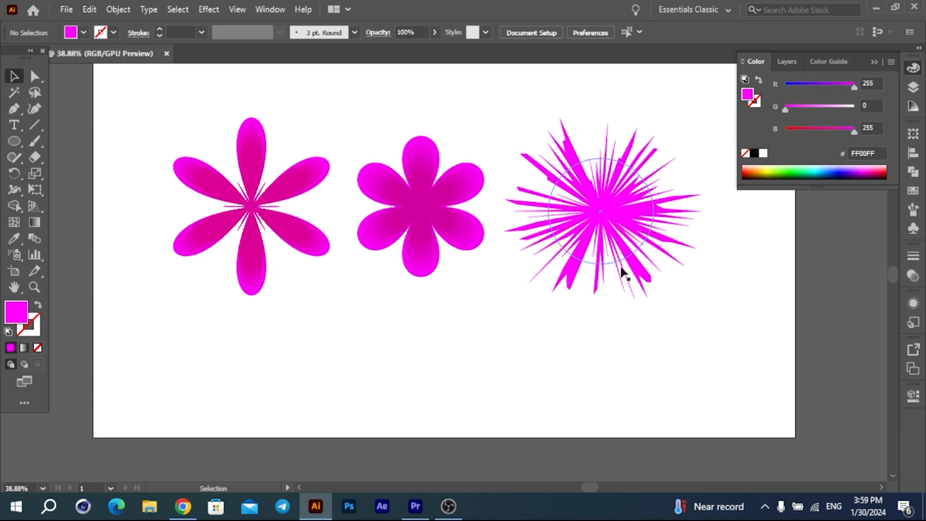
pyautogui.click(13, 140)
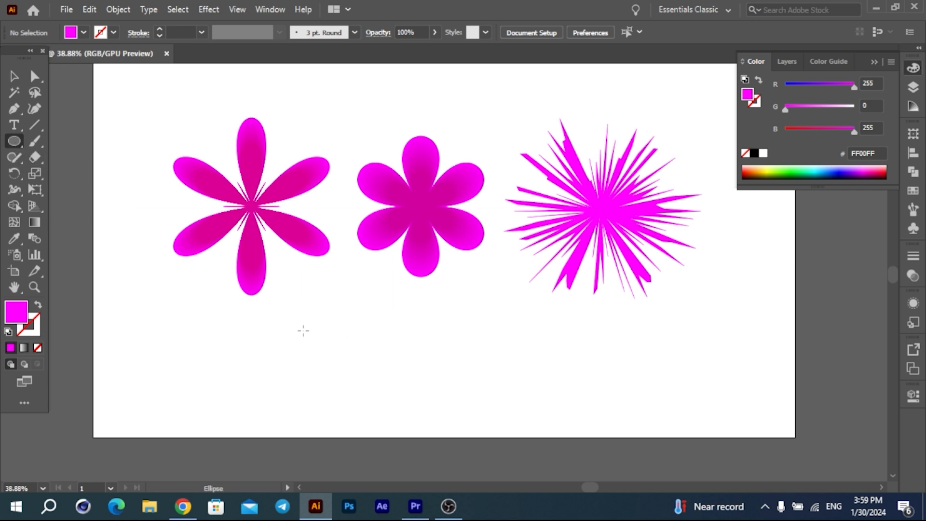
pyautogui.moveTo(308, 335); pyautogui.dragTo(401, 416)
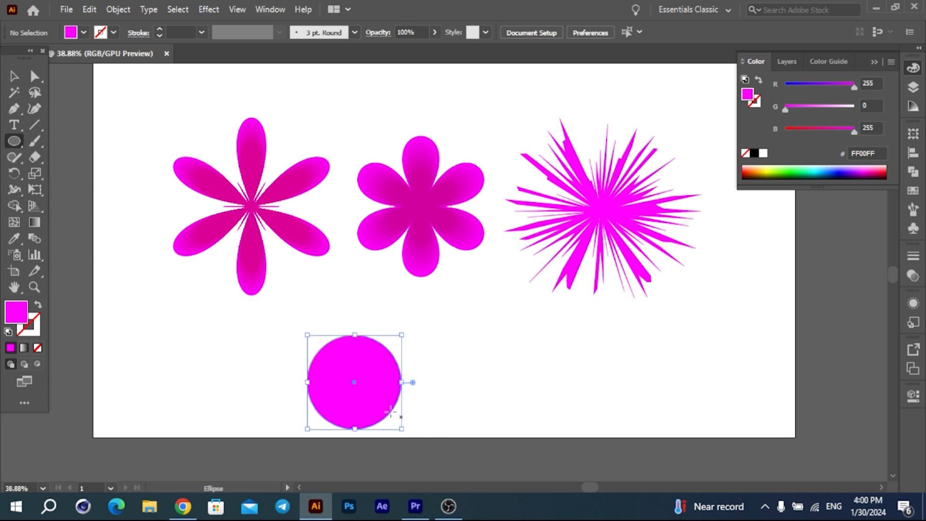
pyautogui.press('v')
pyautogui.moveTo(358, 388); pyautogui.dragTo(430, 353)
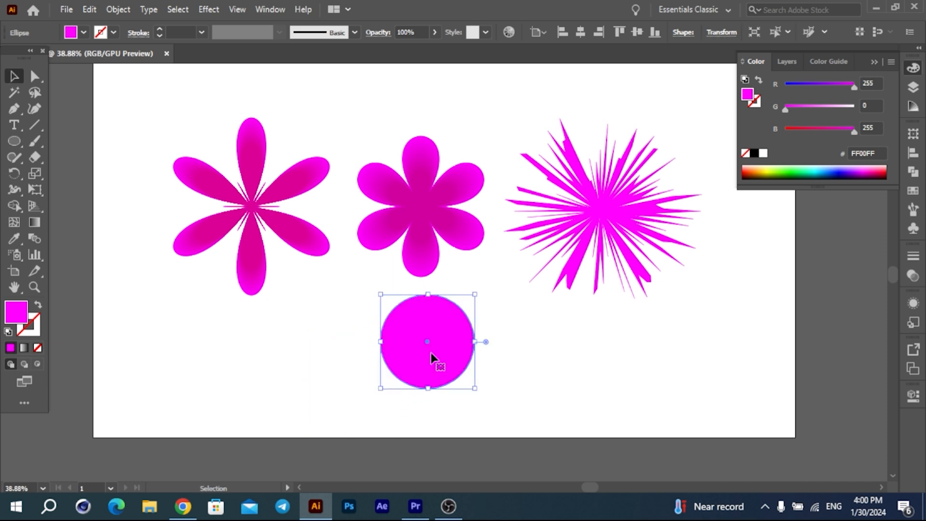
pyautogui.click(204, 9)
pyautogui.moveTo(302, 121)
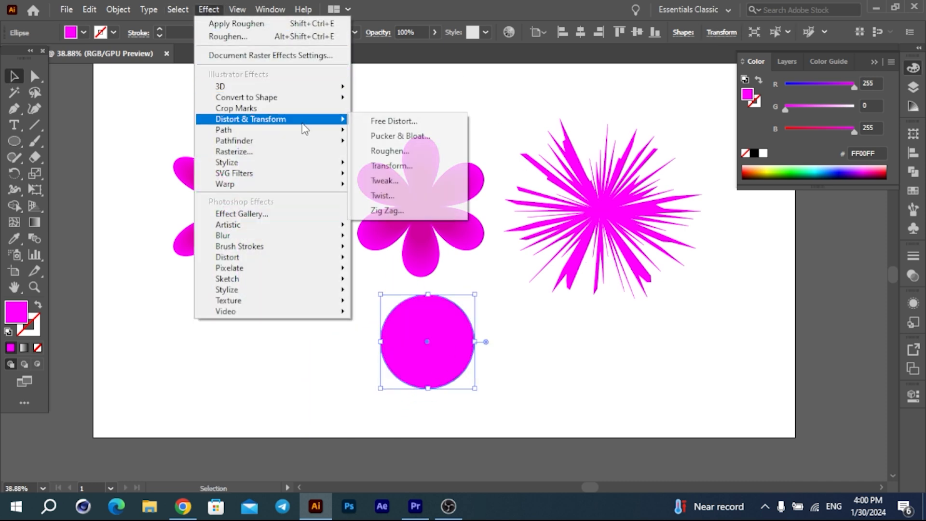
pyautogui.click(392, 166)
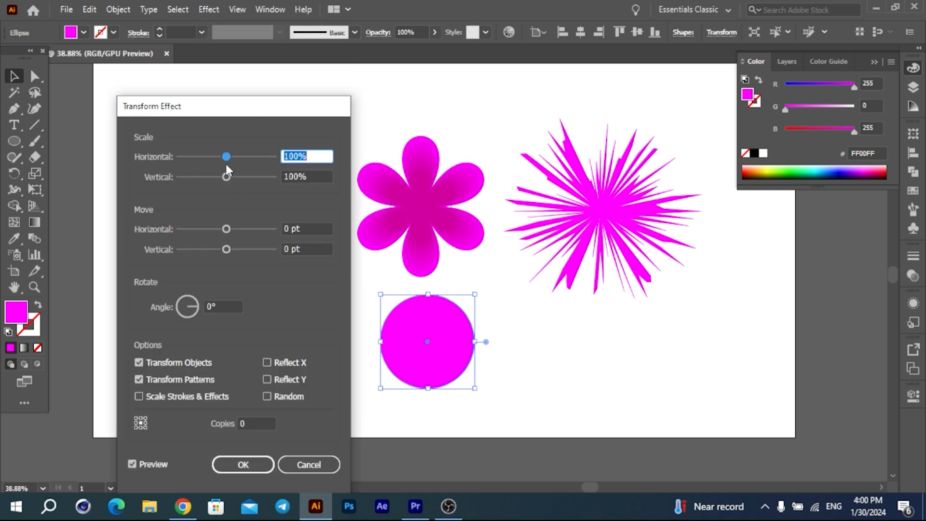
pyautogui.moveTo(225, 157); pyautogui.dragTo(225, 180)
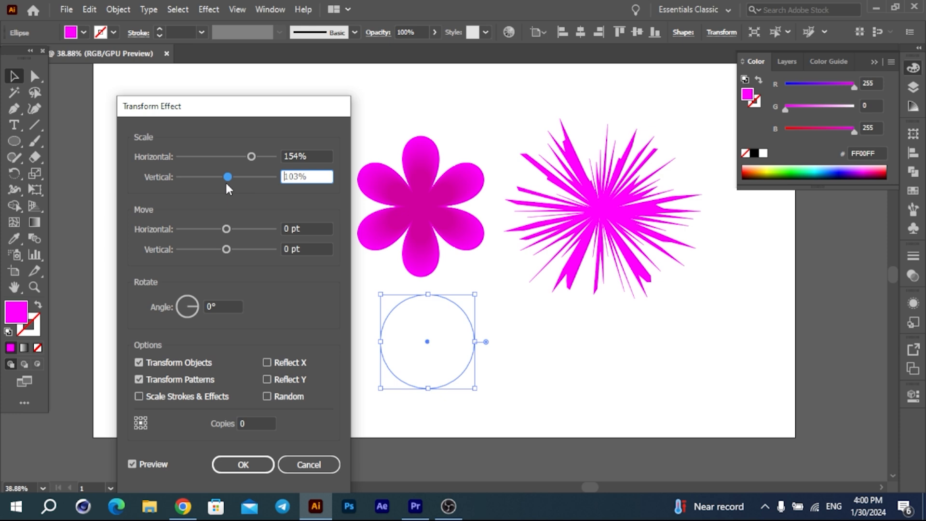
pyautogui.scroll(-6, 318, 176)
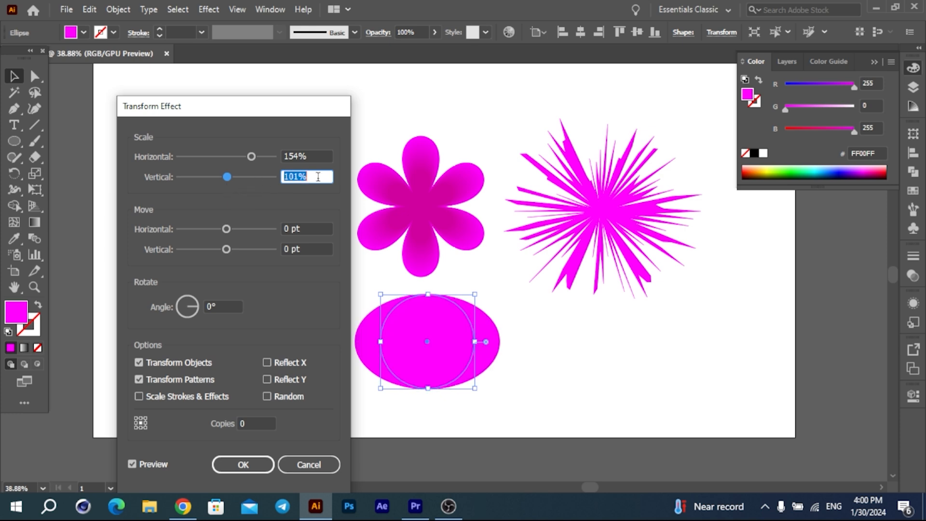
pyautogui.scroll(-3, 319, 177)
pyautogui.scroll(6, 318, 177)
pyautogui.click(227, 307)
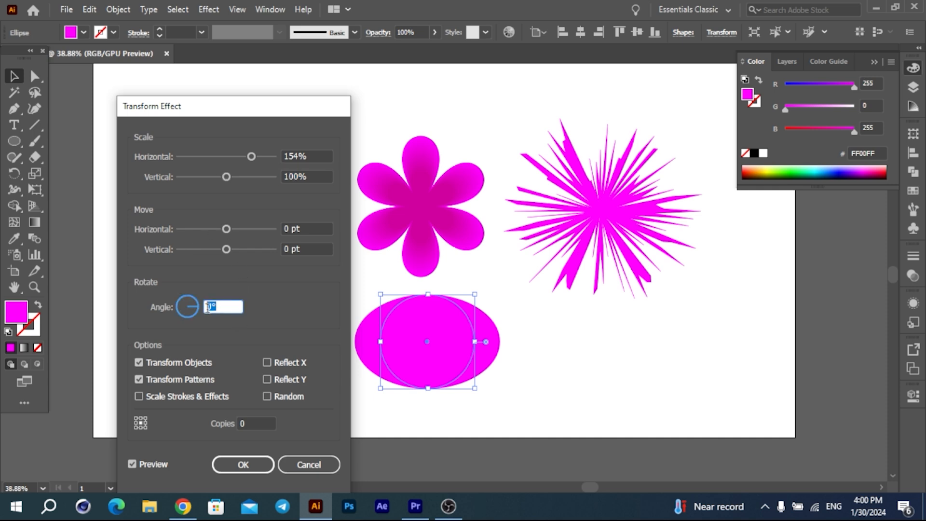
pyautogui.scroll(4, 229, 304)
pyautogui.scroll(-4, 229, 305)
pyautogui.click(261, 422)
pyautogui.scroll(2, 261, 422)
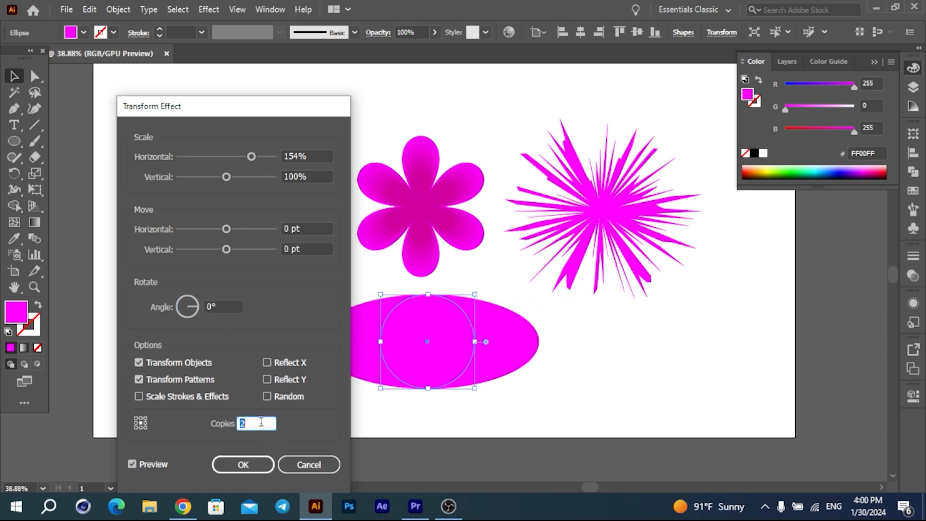
pyautogui.scroll(-2, 261, 423)
pyautogui.click(309, 463)
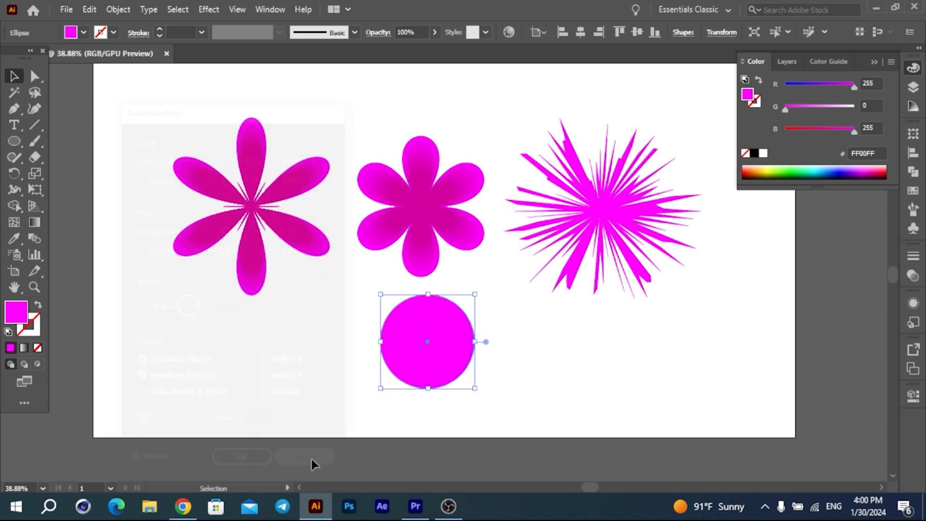
pyautogui.click(210, 10)
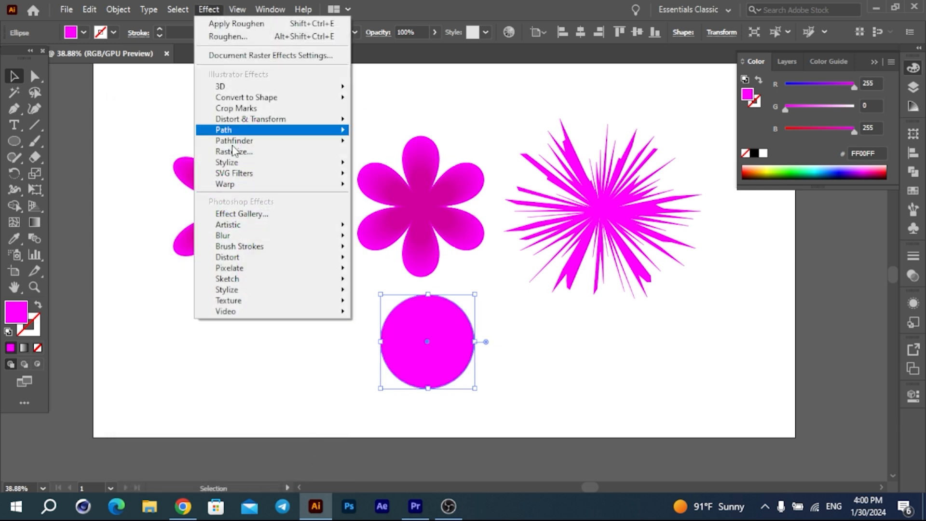
pyautogui.moveTo(330, 123)
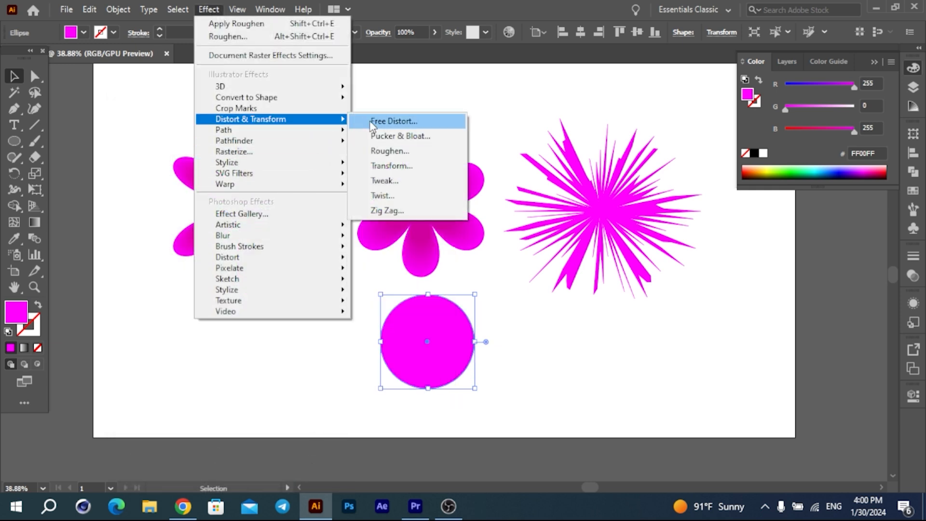
pyautogui.click(389, 182)
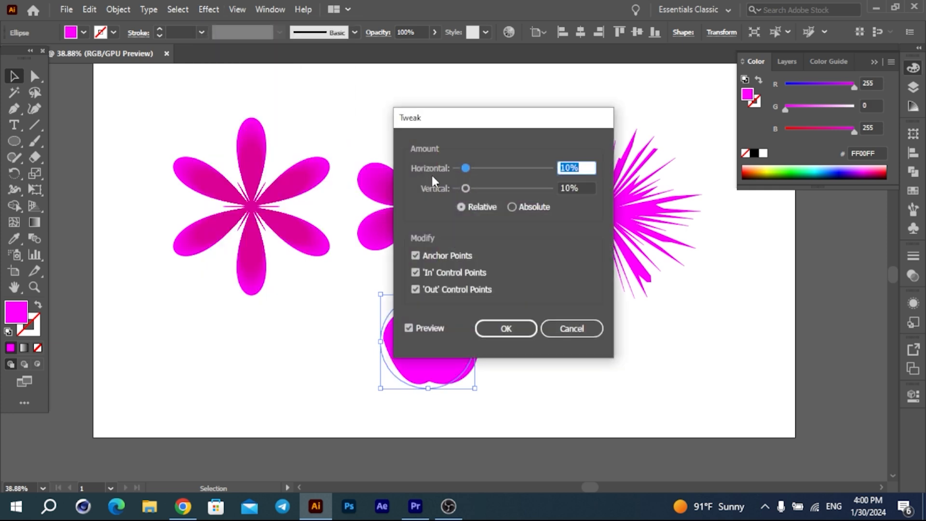
pyautogui.moveTo(465, 166); pyautogui.dragTo(503, 168)
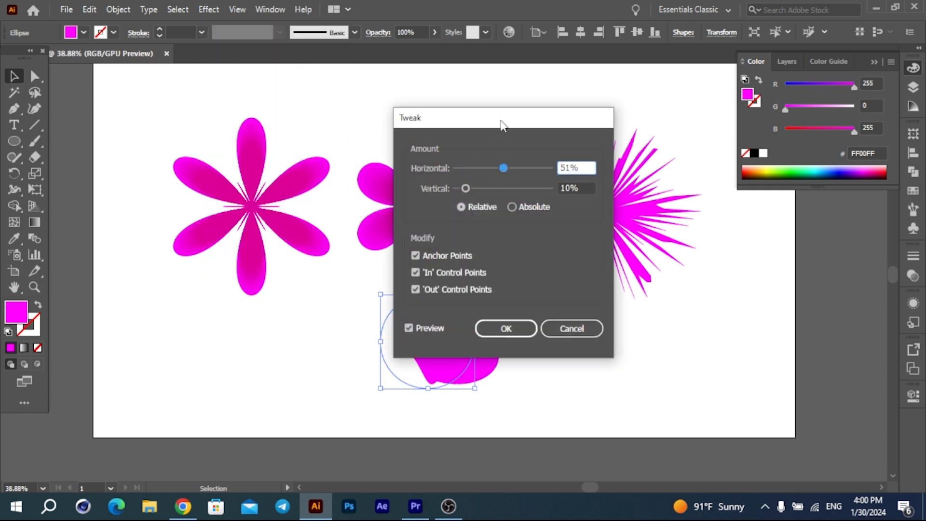
pyautogui.moveTo(503, 124); pyautogui.dragTo(659, 101)
pyautogui.moveTo(621, 166); pyautogui.dragTo(584, 163)
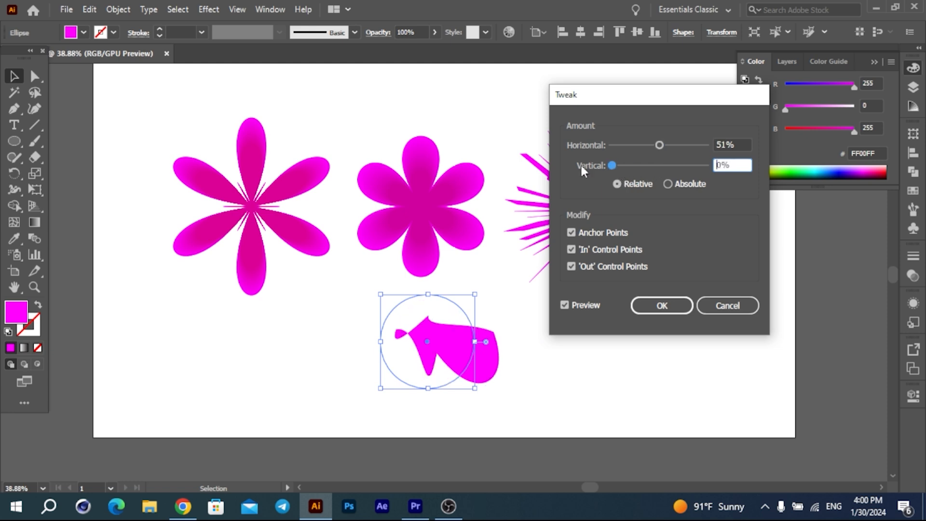
pyautogui.moveTo(654, 143); pyautogui.dragTo(628, 166)
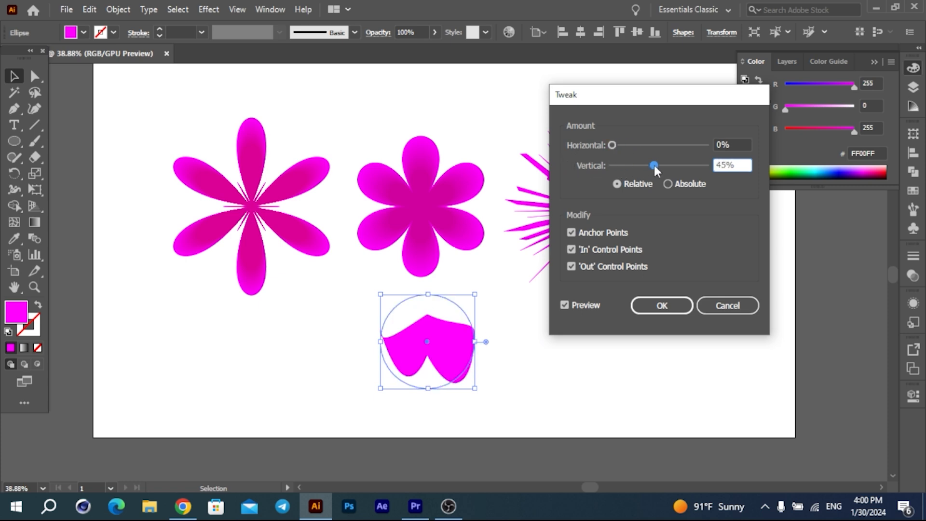
pyautogui.moveTo(628, 166); pyautogui.dragTo(638, 165)
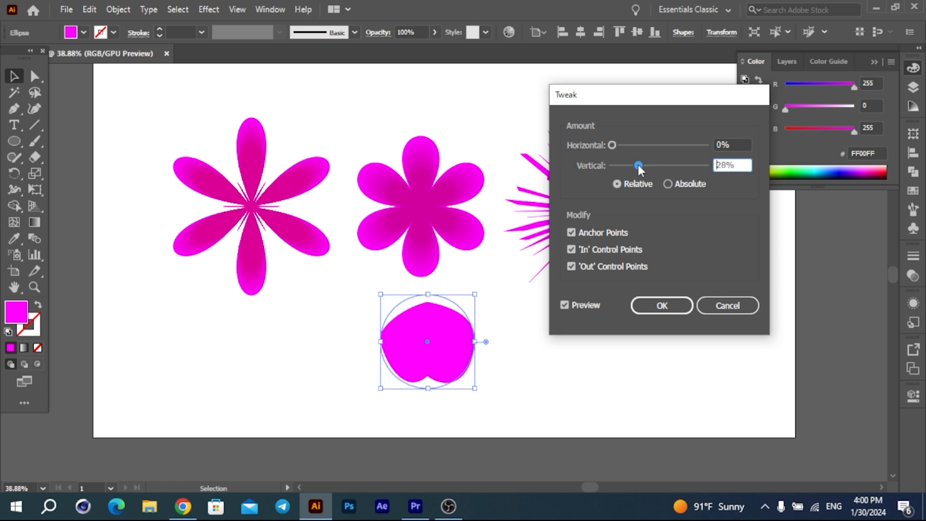
pyautogui.moveTo(641, 164); pyautogui.dragTo(548, 169)
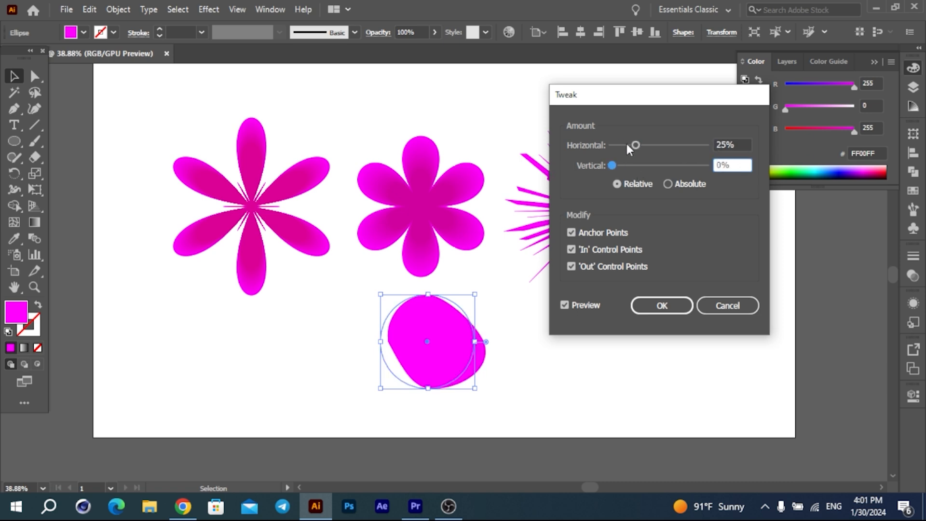
pyautogui.moveTo(636, 144); pyautogui.dragTo(614, 144)
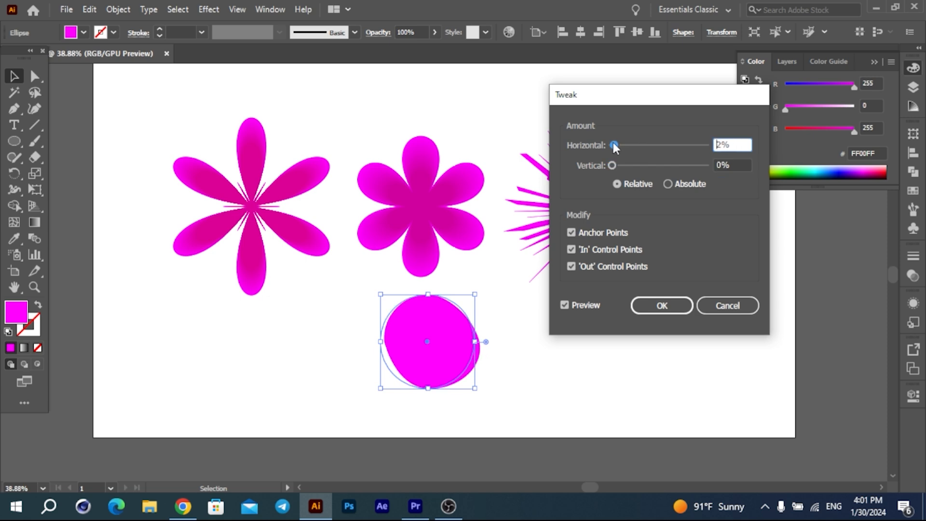
pyautogui.write('100')
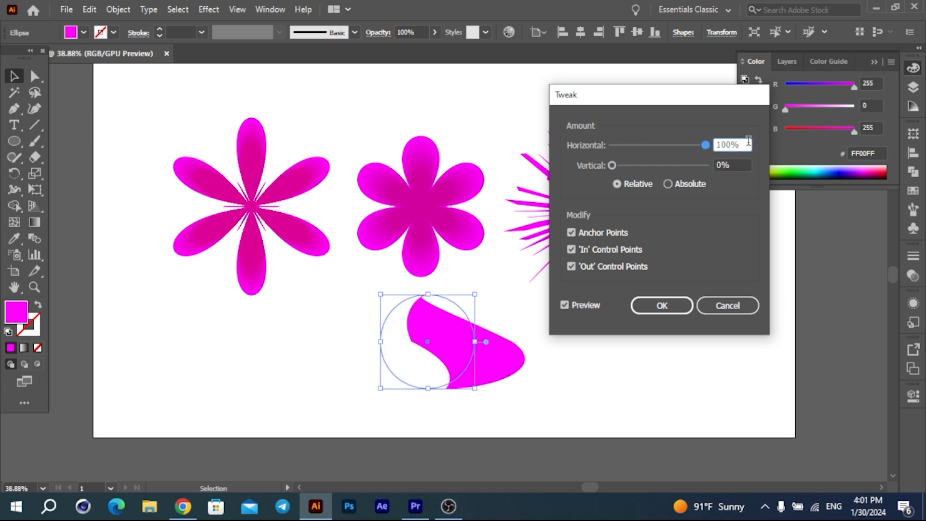
pyautogui.moveTo(704, 143); pyautogui.dragTo(625, 163)
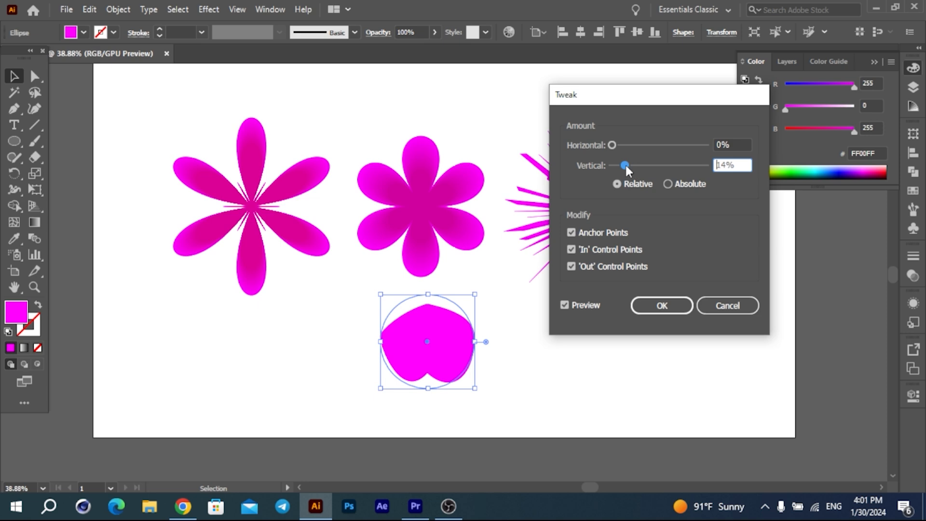
pyautogui.click(571, 266)
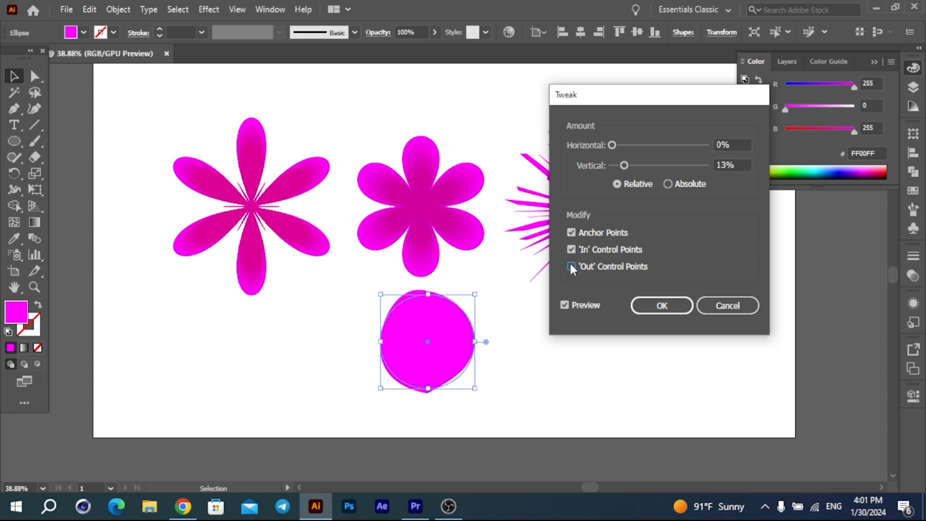
pyautogui.click(571, 265)
pyautogui.click(572, 249)
pyautogui.click(572, 248)
pyautogui.click(571, 231)
pyautogui.click(571, 232)
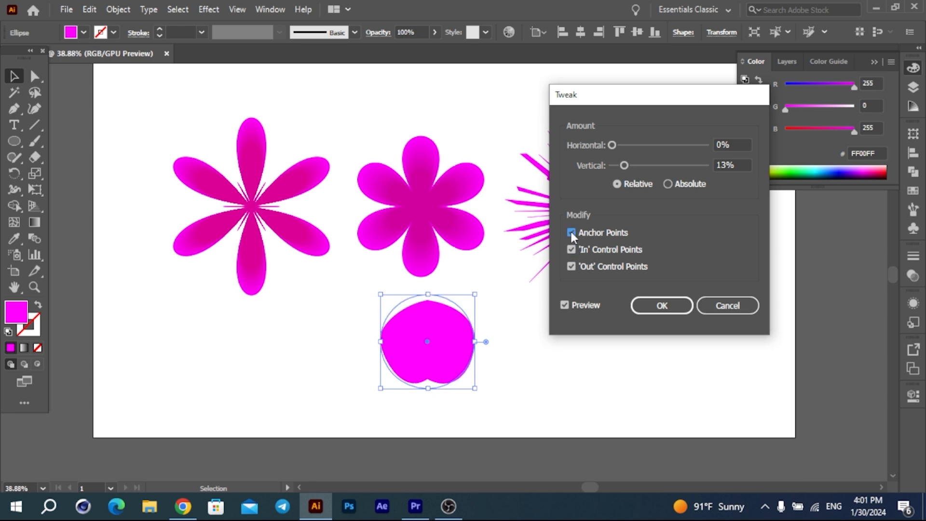
pyautogui.click(727, 306)
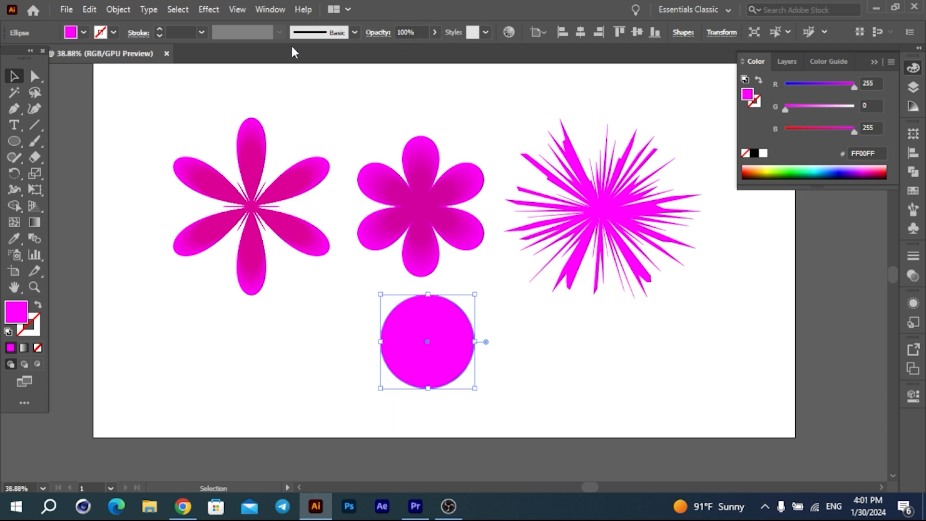
# Apply a Pucker & Bloat effect of -63% to the circle beneath the middle flower, making a four-pointed star
pyautogui.click(208, 9)
pyautogui.moveTo(309, 121)
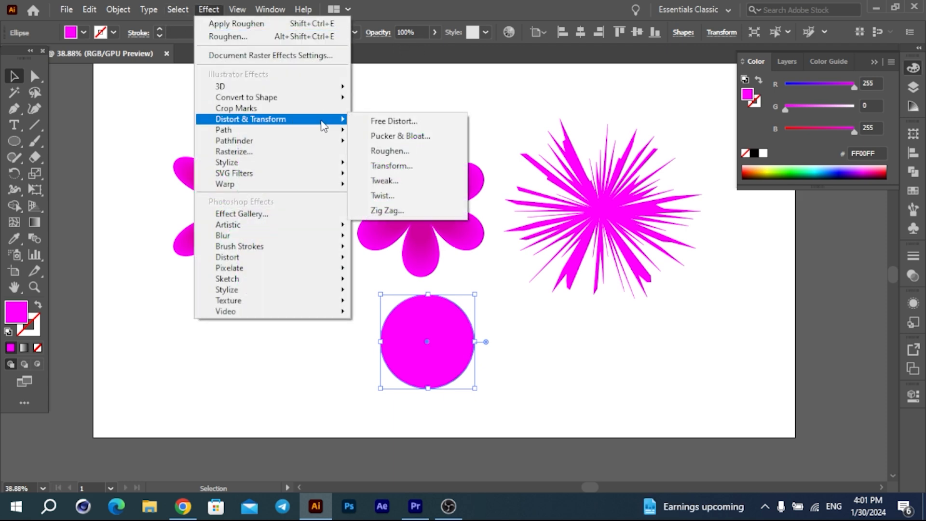
pyautogui.click(386, 136)
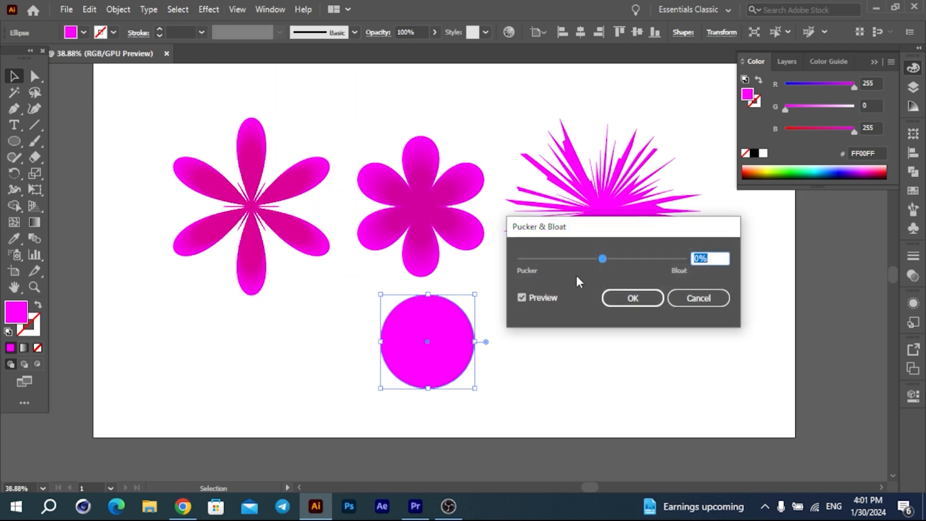
pyautogui.moveTo(606, 260); pyautogui.dragTo(642, 259)
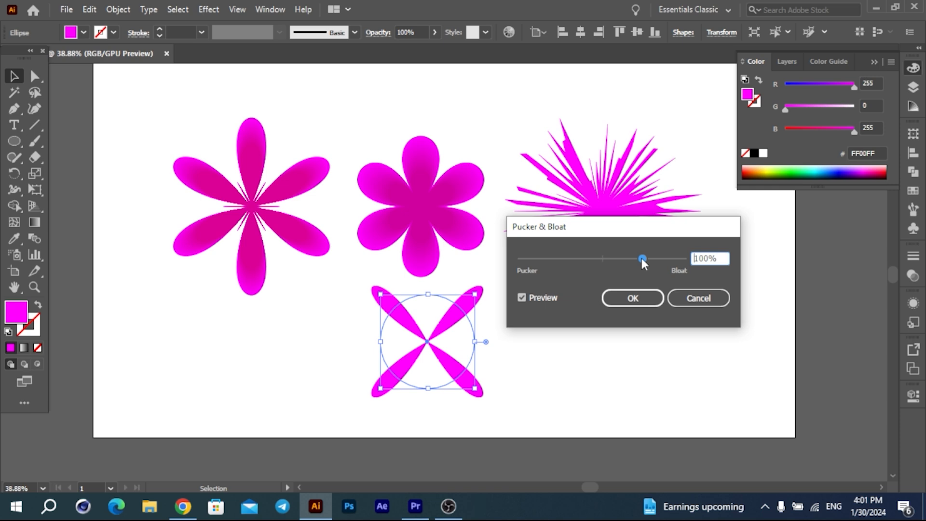
pyautogui.moveTo(641, 259); pyautogui.dragTo(641, 256)
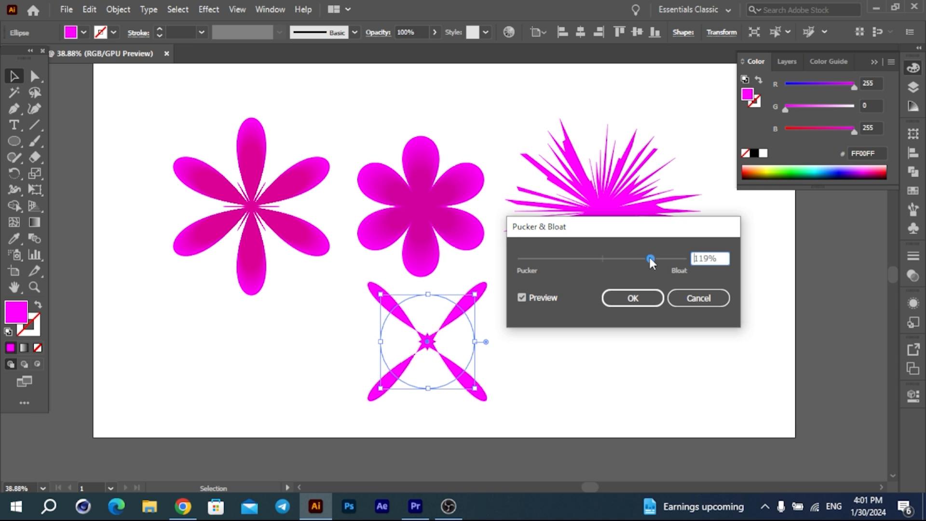
pyautogui.moveTo(649, 255); pyautogui.dragTo(577, 259)
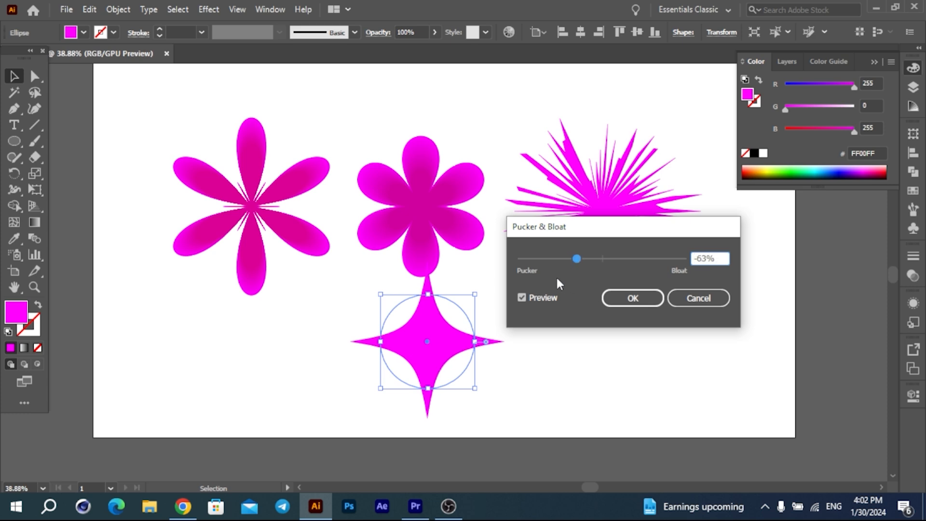
pyautogui.click(620, 303)
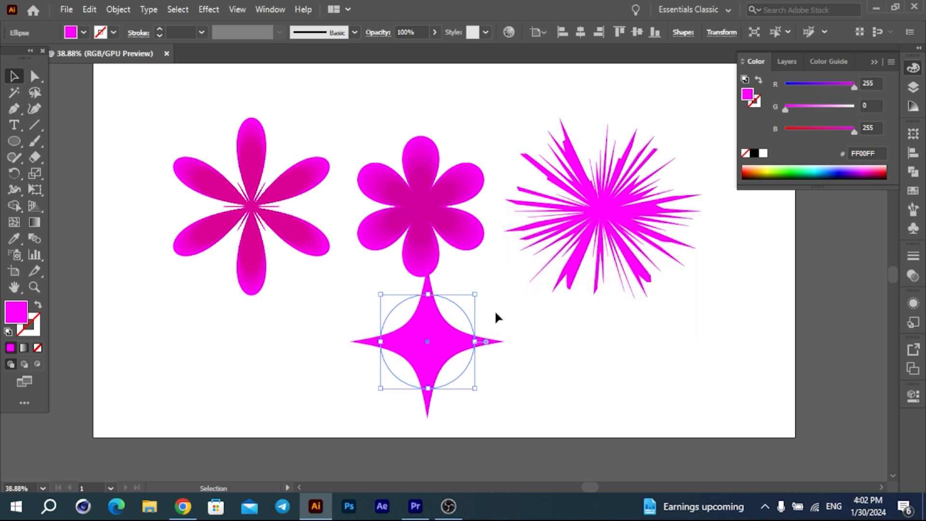
# Scale the four-pointed star down and reposition it below the gap between the middle flower and the spiky burst, leaving it deselected
pyautogui.moveTo(475, 341); pyautogui.dragTo(443, 342)
pyautogui.click(459, 341)
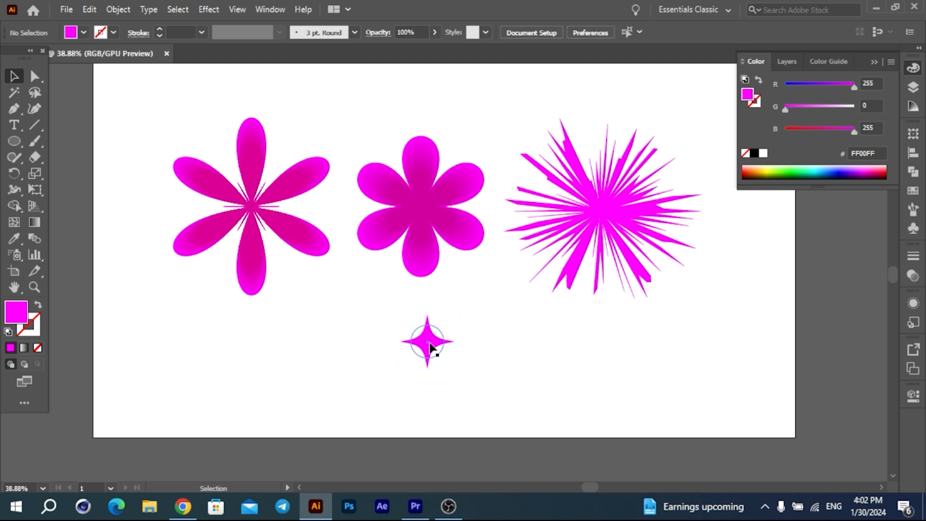
pyautogui.click(429, 345)
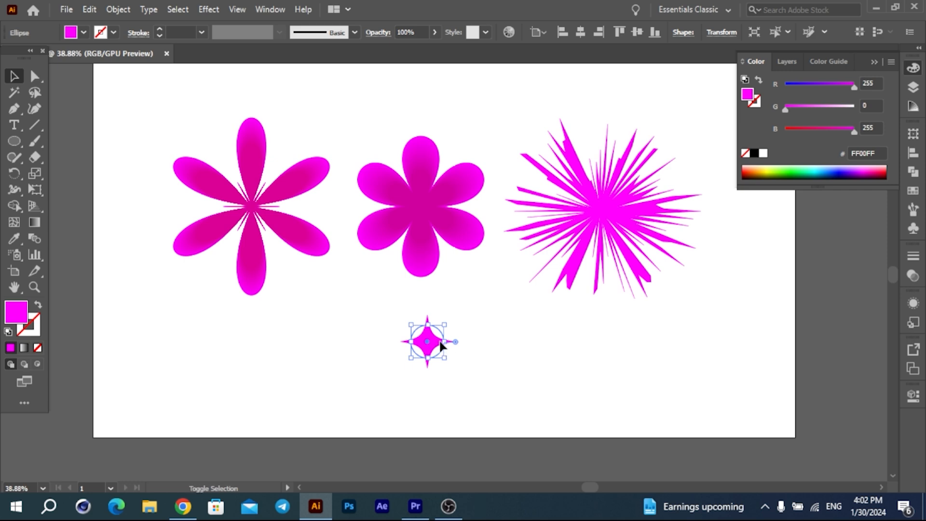
pyautogui.moveTo(446, 342); pyautogui.dragTo(487, 347)
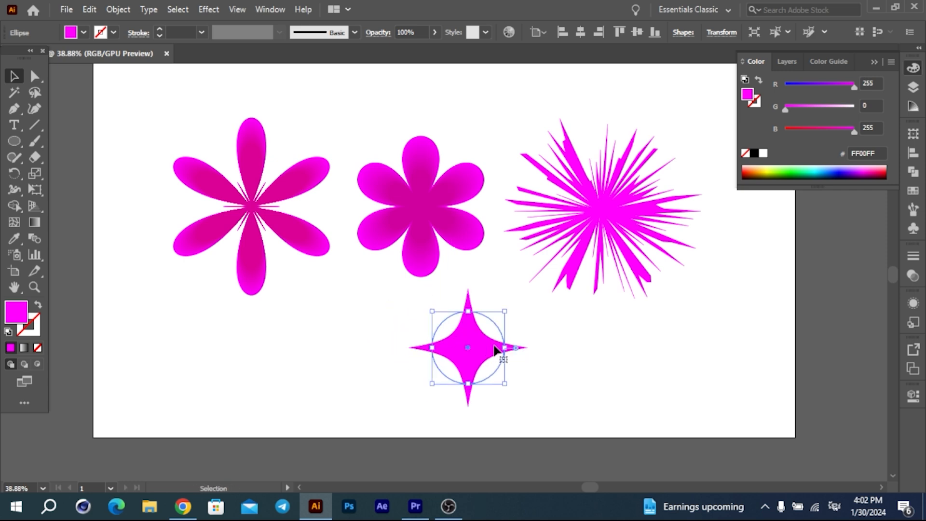
pyautogui.keyDown('shift'); pyautogui.click(503, 348); pyautogui.keyUp('shift')
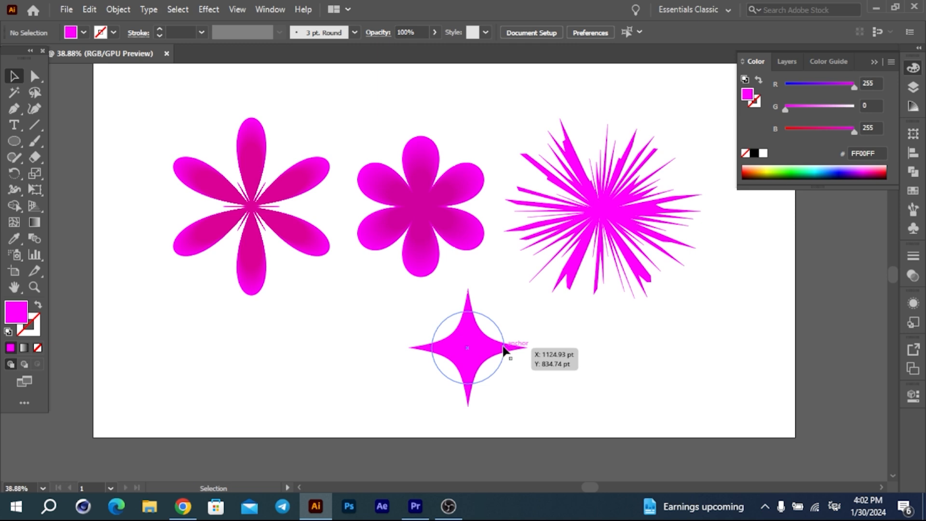
pyautogui.click(479, 346)
pyautogui.moveTo(505, 347); pyautogui.dragTo(494, 348)
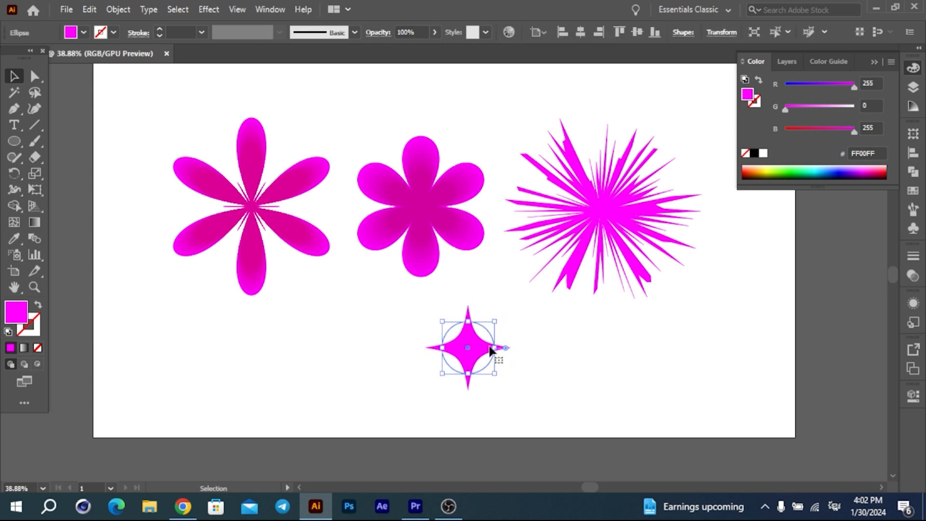
pyautogui.click(527, 332)
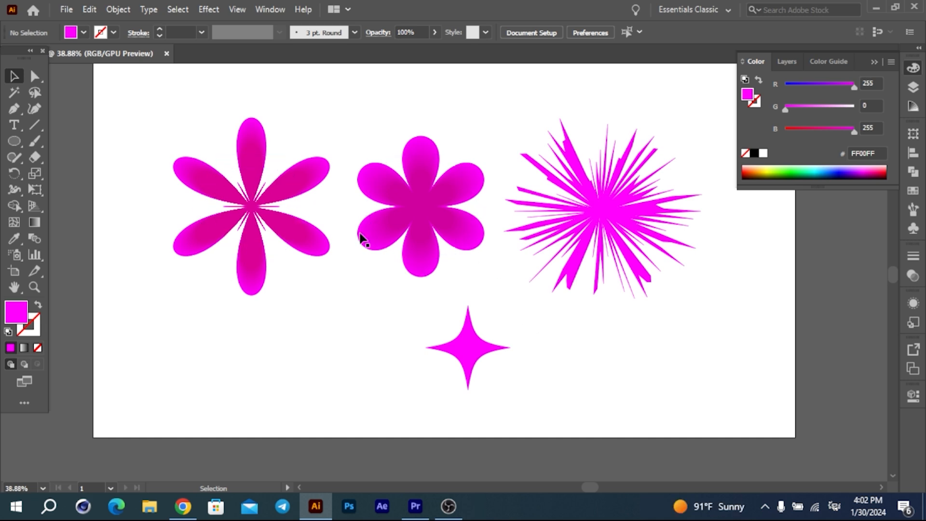
pyautogui.moveTo(446, 512)
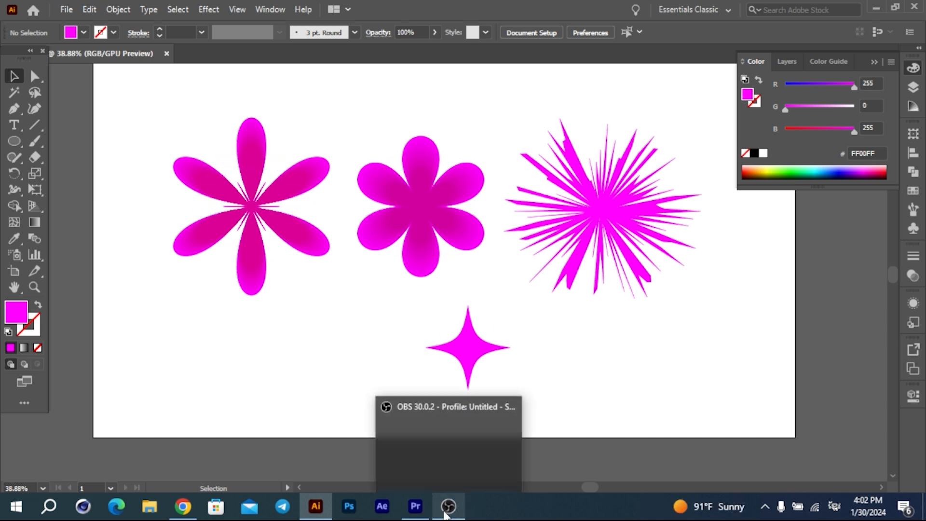